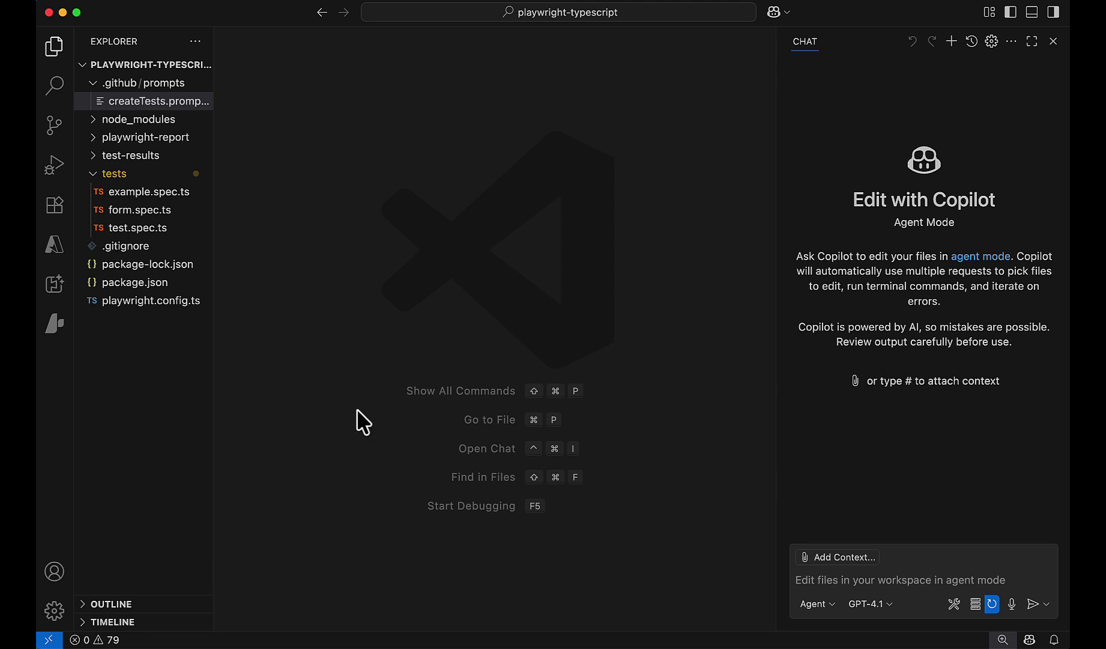
- Stop the Playwright MCP server from its Extensions gear menu, then start it again
{"action": "left_click", "coordinate": [93, 83]}
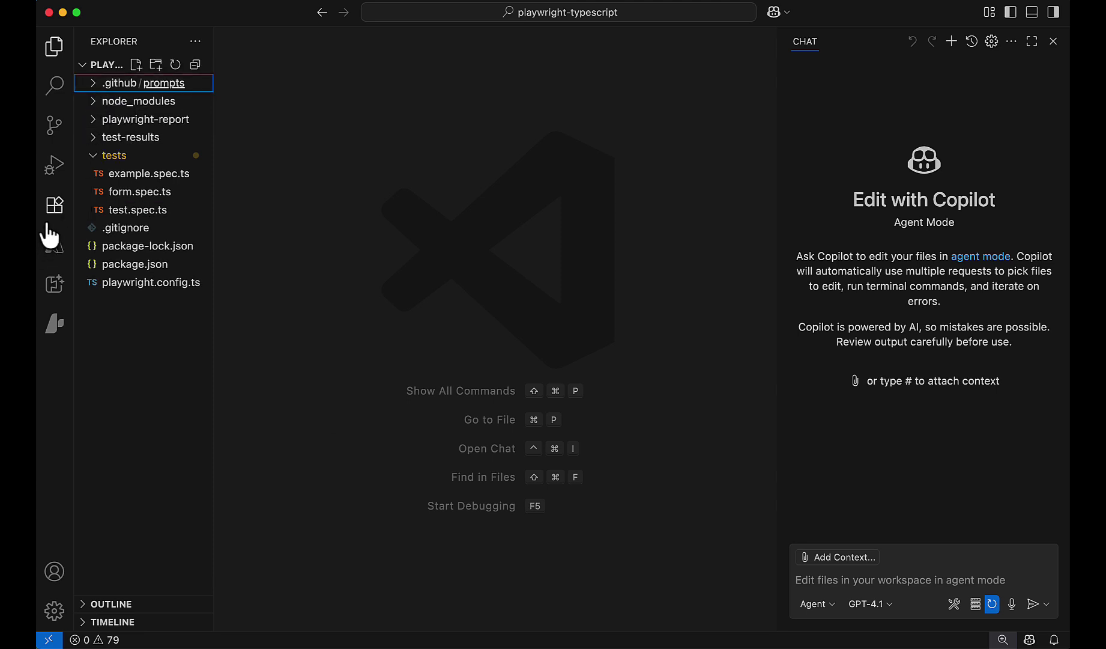
{"action": "left_click", "coordinate": [52, 209]}
{"action": "left_click", "coordinate": [195, 189]}
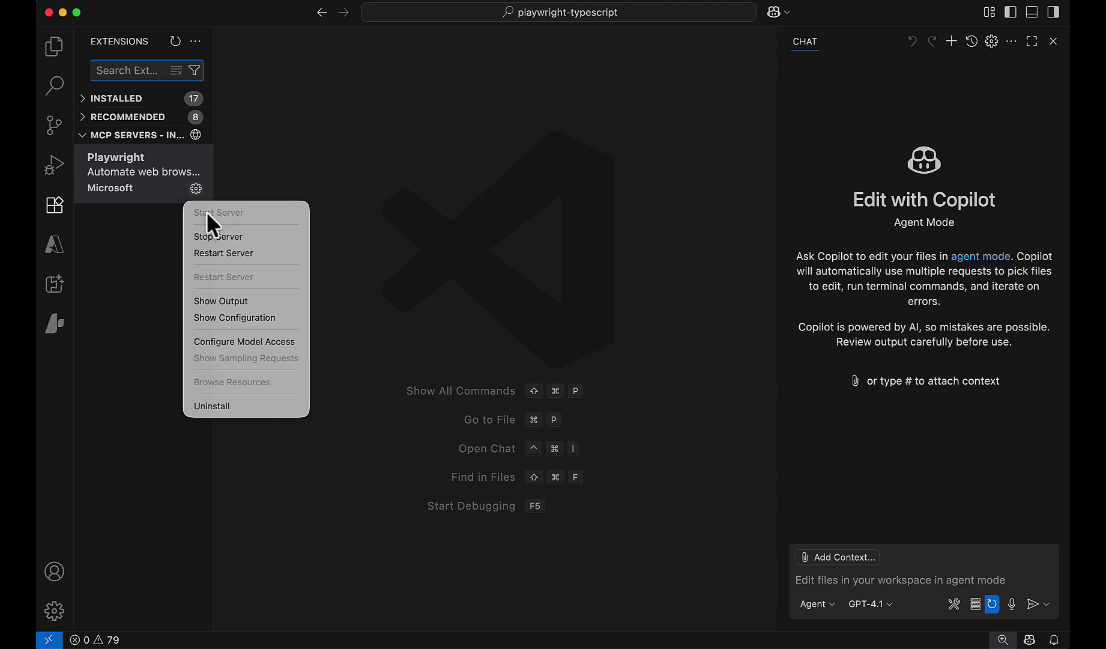
{"action": "left_click", "coordinate": [217, 234]}
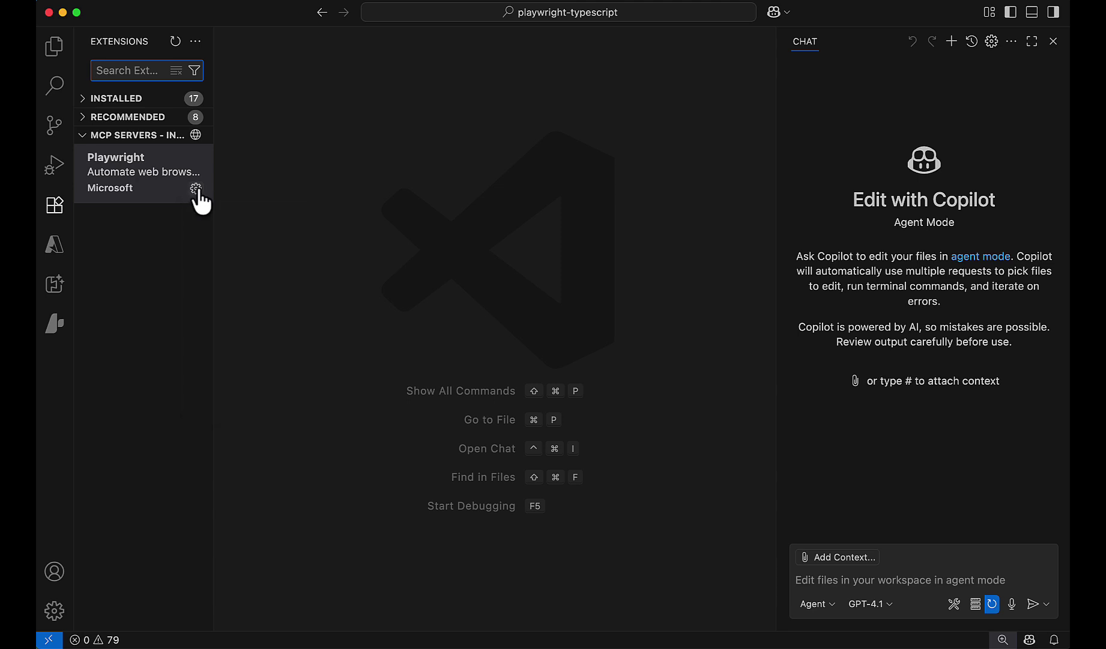
{"action": "left_click", "coordinate": [196, 188]}
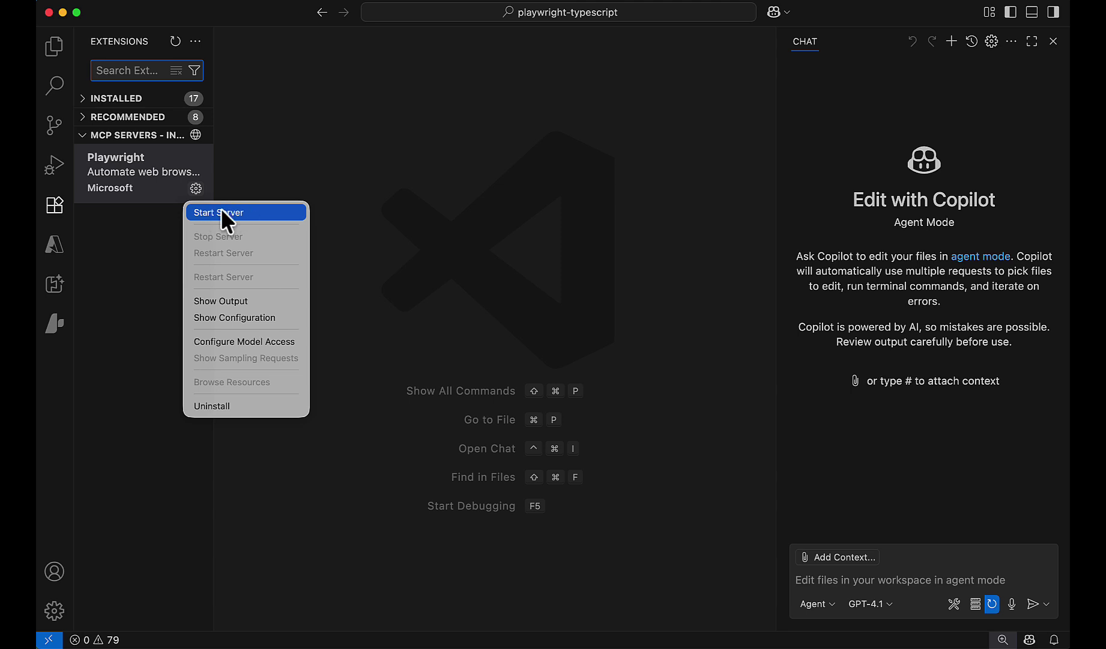
{"action": "left_click", "coordinate": [855, 129]}
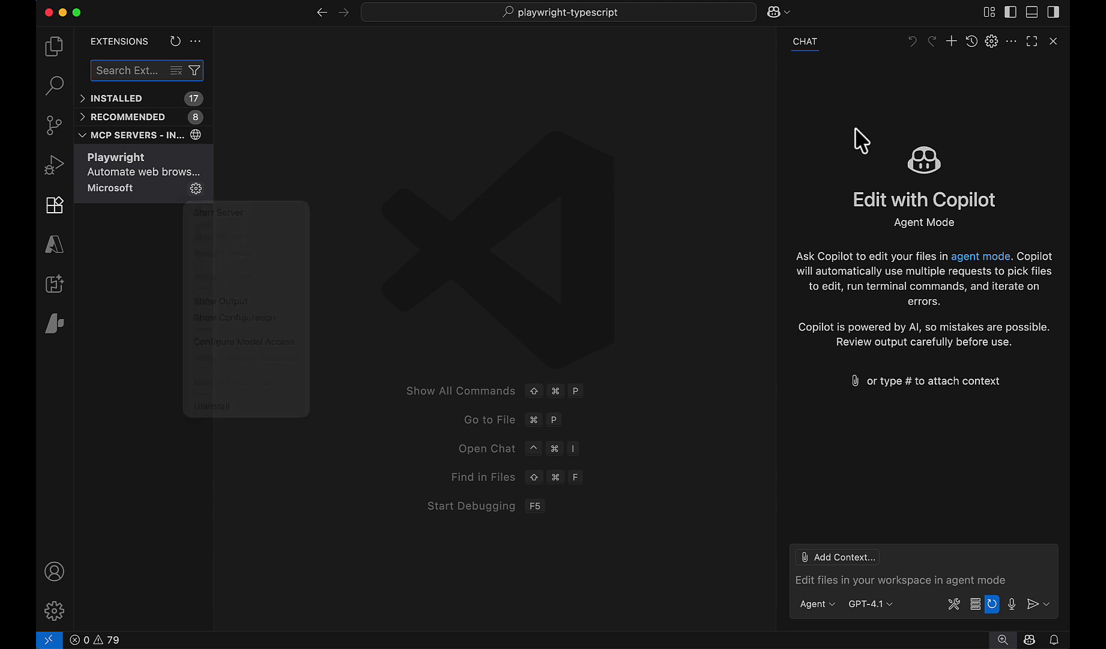
- Turn on the Chat › Mcp: Enabled setting in Copilot's settings
{"action": "left_click", "coordinate": [784, 13]}
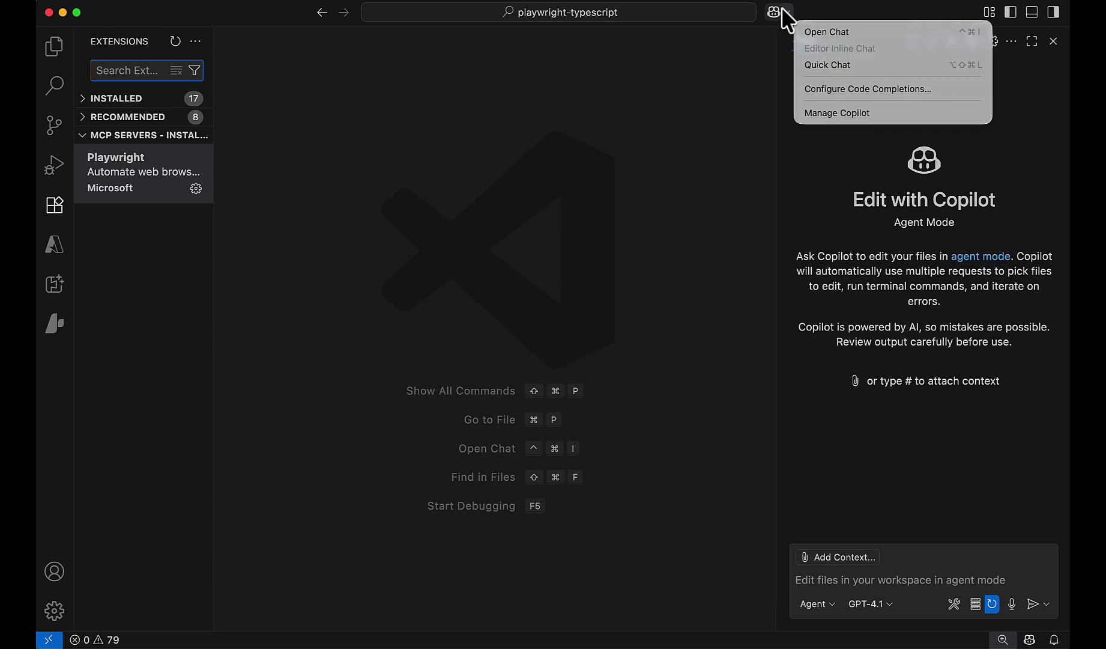
{"action": "left_click", "coordinate": [830, 88]}
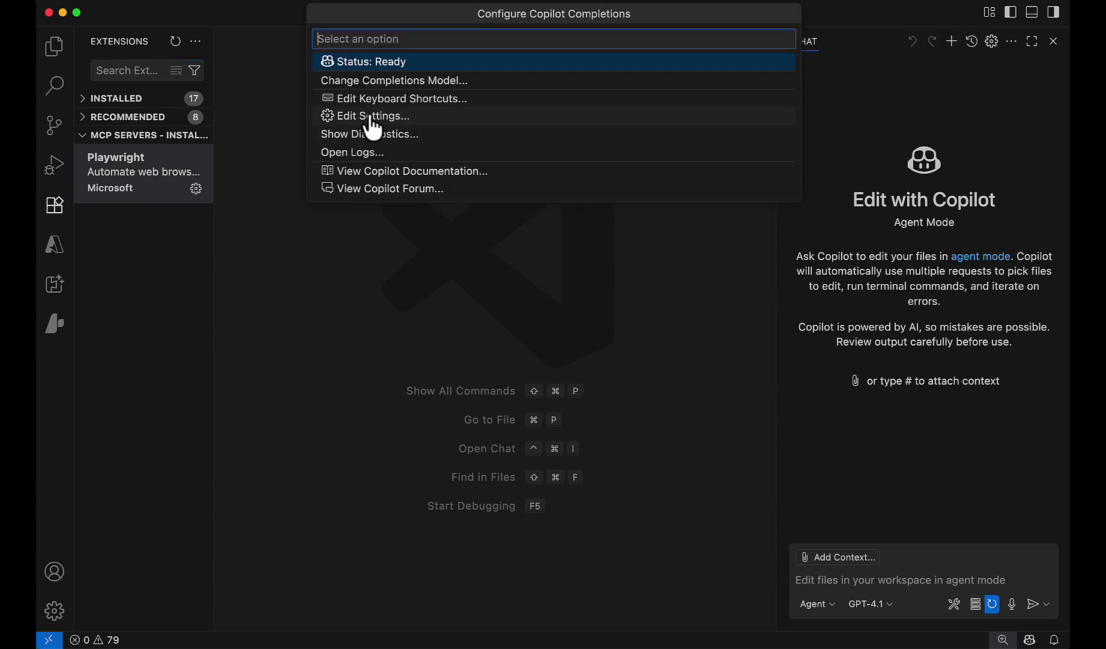
{"action": "left_click", "coordinate": [372, 118]}
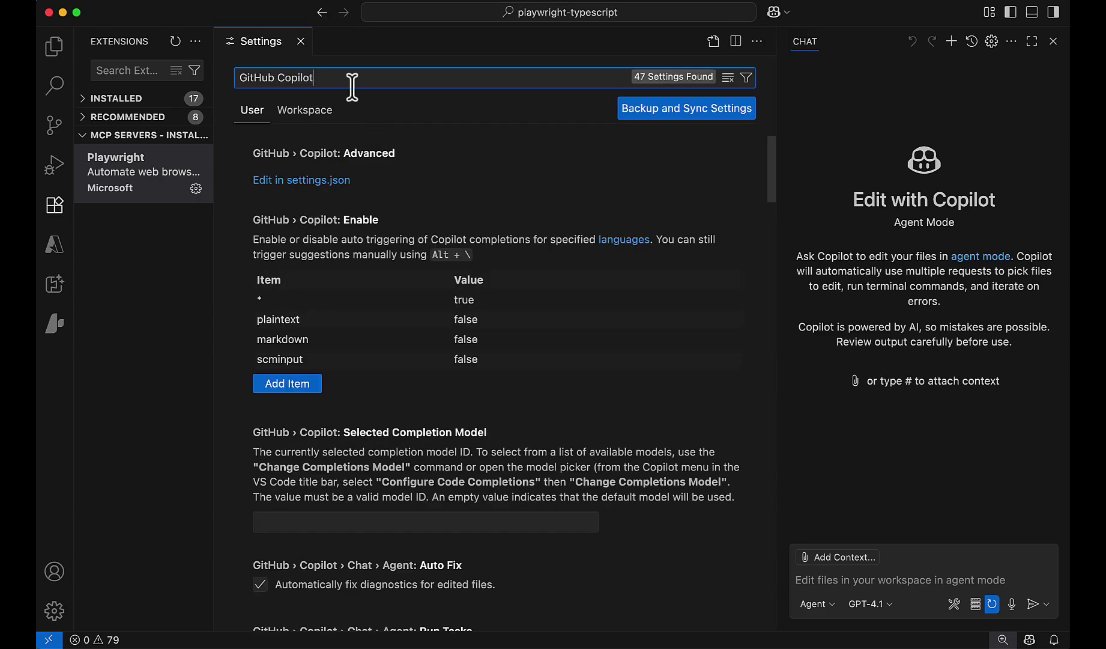
{"action": "type", "text": "MCP enable"}
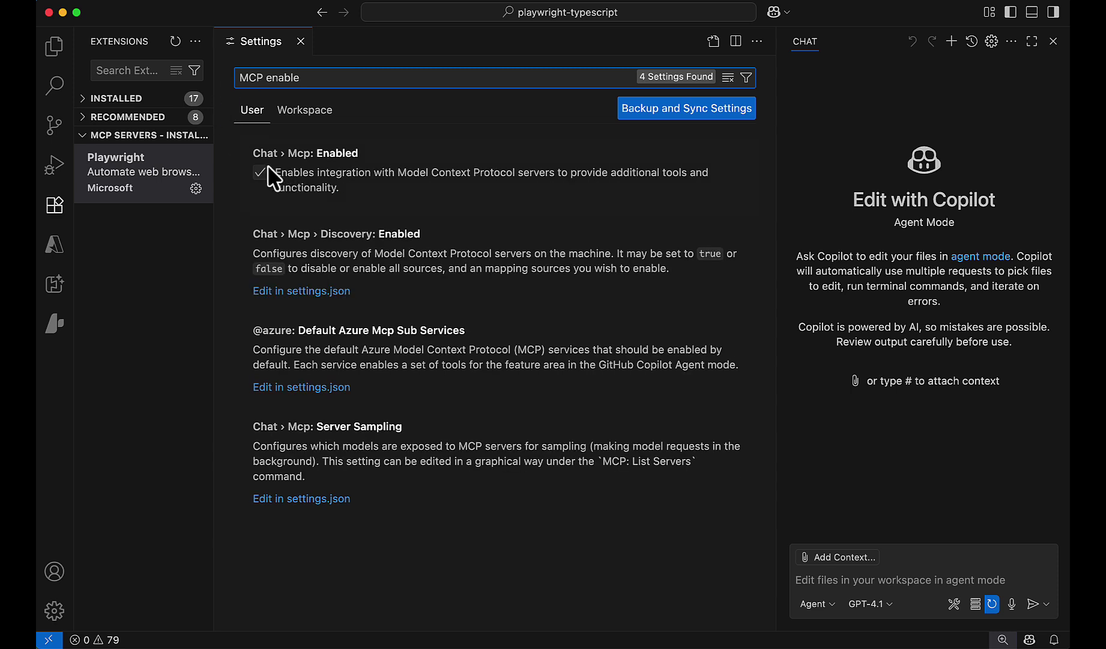
{"action": "left_click", "coordinate": [260, 173]}
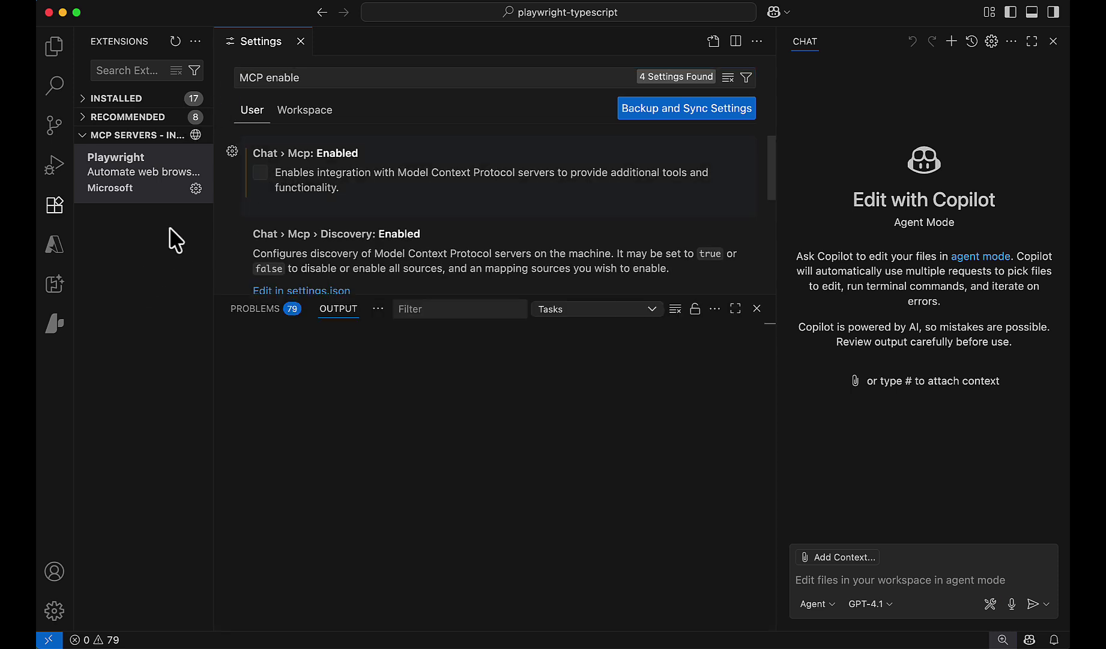
{"action": "left_click", "coordinate": [196, 188]}
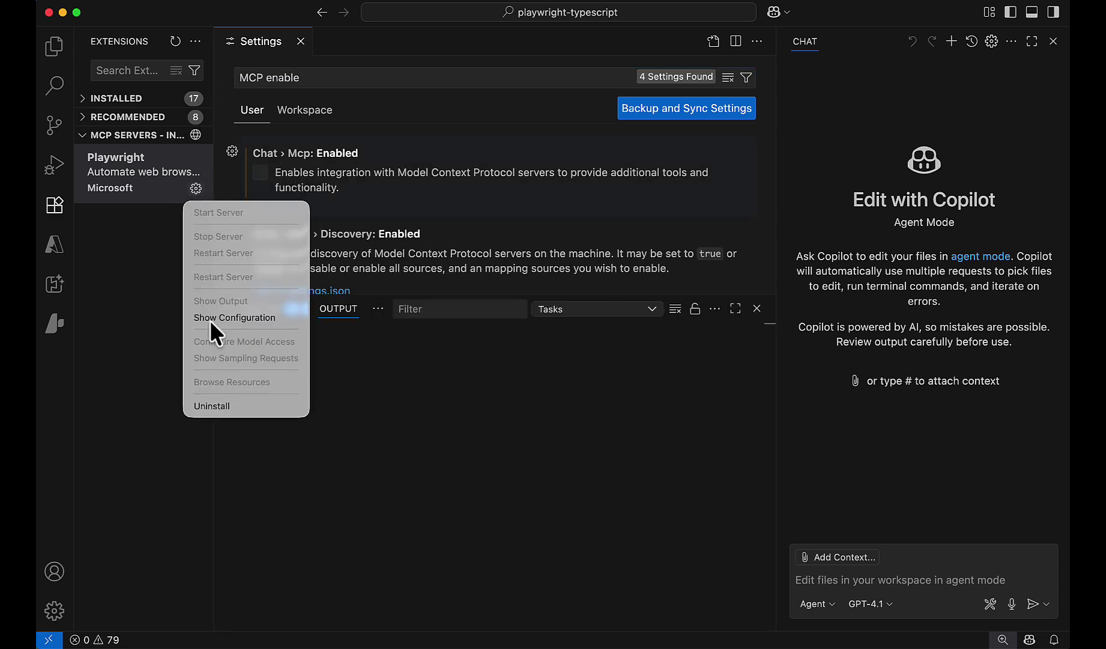
{"action": "left_click", "coordinate": [260, 171]}
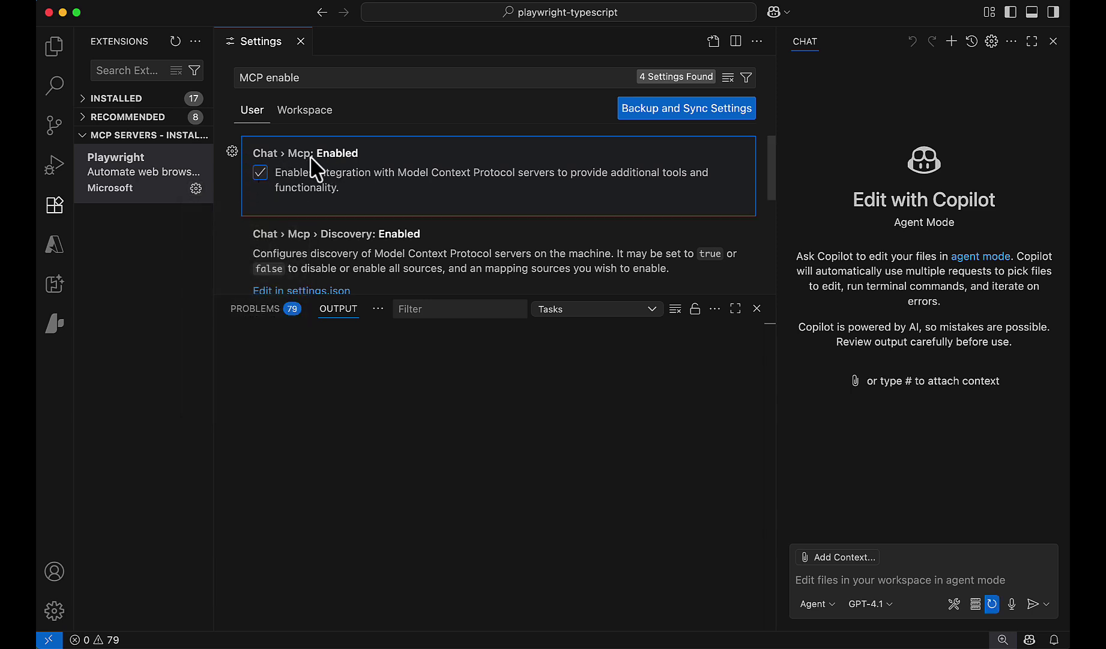
- Start the Playwright server so its log shows 24 tools, and close Settings
{"action": "left_click", "coordinate": [196, 188]}
{"action": "left_click", "coordinate": [203, 212]}
{"action": "left_click", "coordinate": [300, 40]}
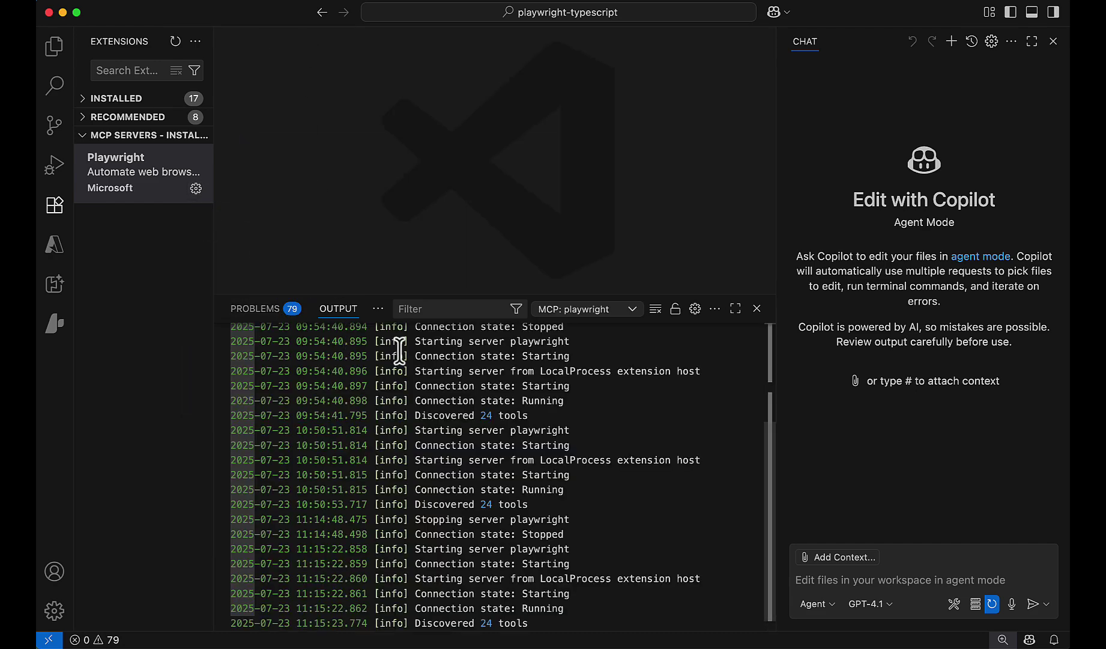
- Load roboticqa.com from Chrome's RoboticQA shortcut to reach the sign-in page
{"action": "left_click", "coordinate": [868, 389]}
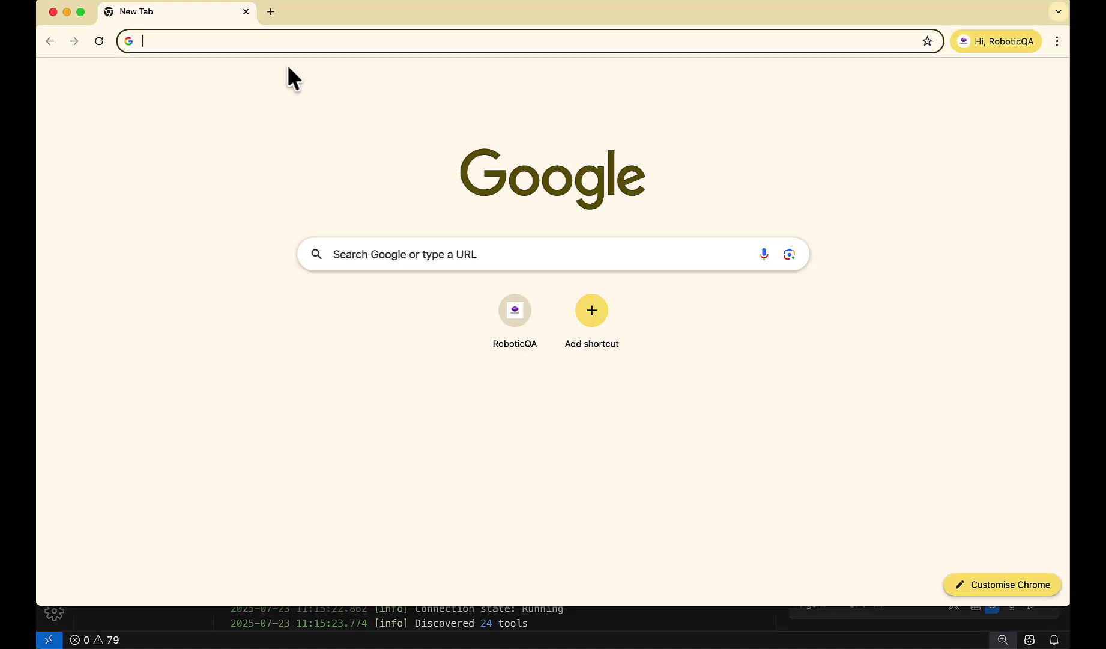
{"action": "left_click", "coordinate": [498, 311]}
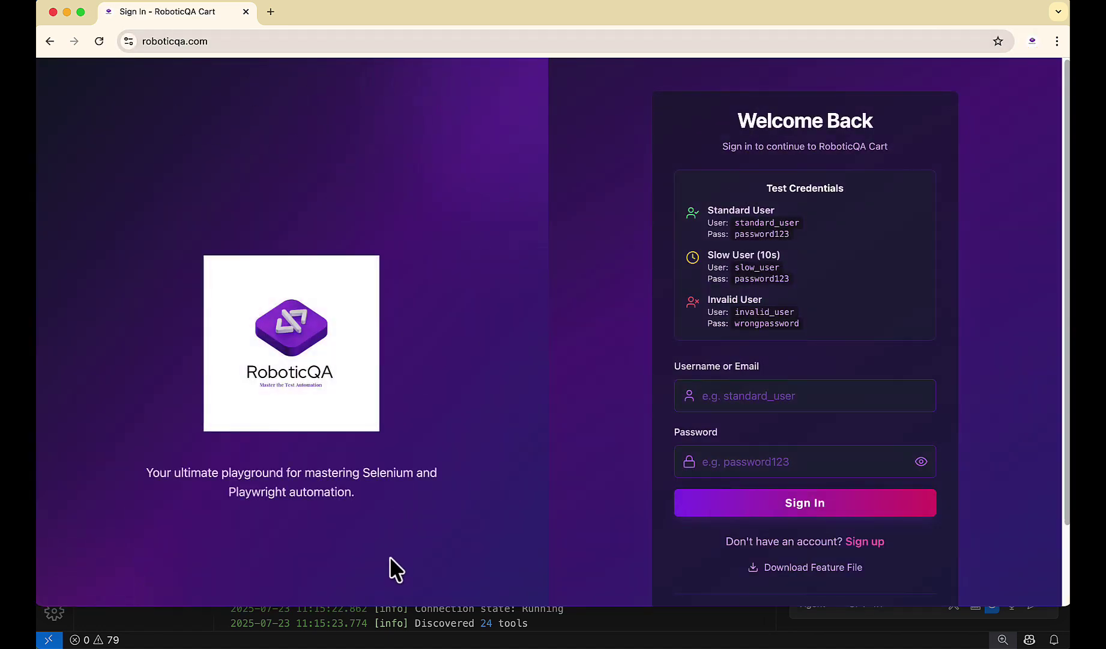
- Return to the Explorer file tree with a shorter Output panel
{"action": "left_click", "coordinate": [386, 623]}
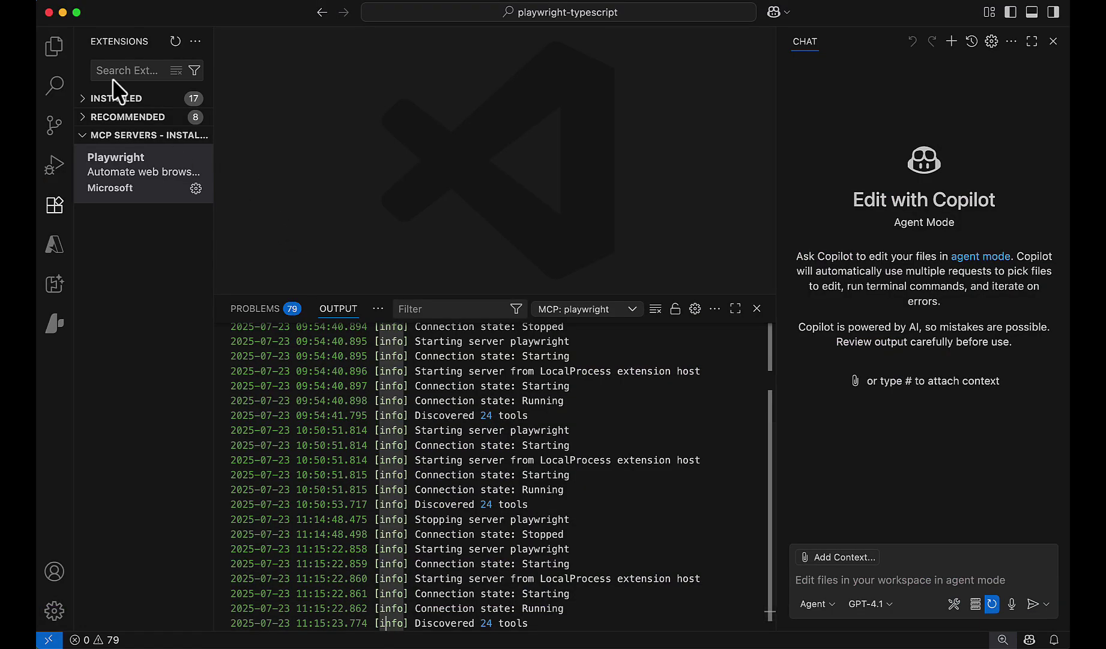
{"action": "left_click", "coordinate": [55, 51]}
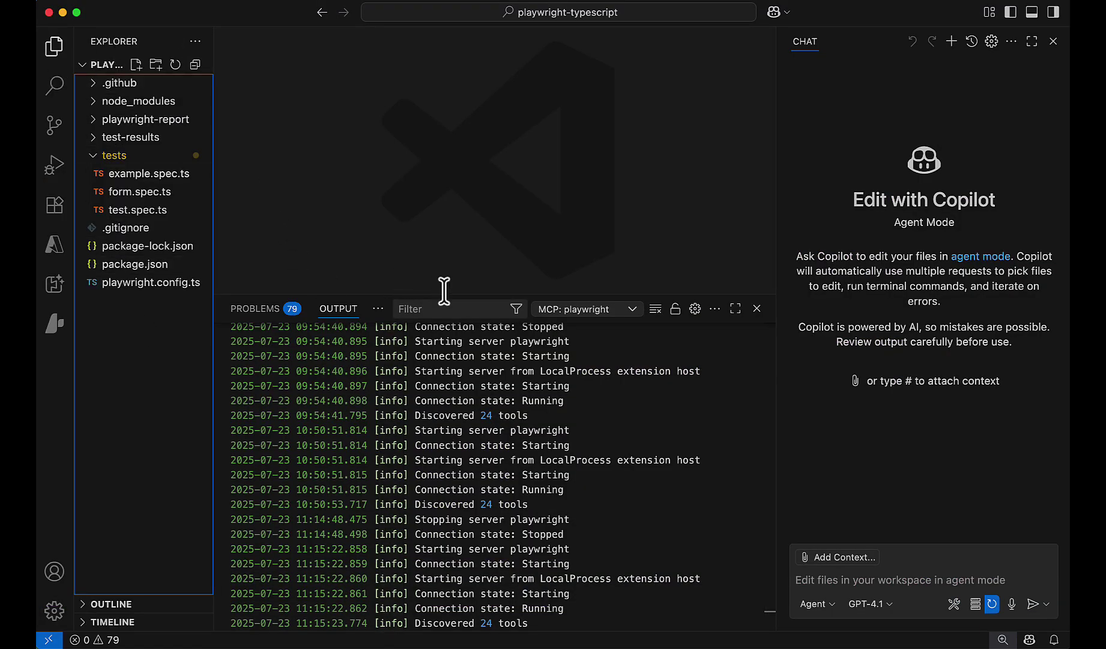
{"action": "left_click_drag", "start_coordinate": [458, 300], "coordinate": [436, 495]}
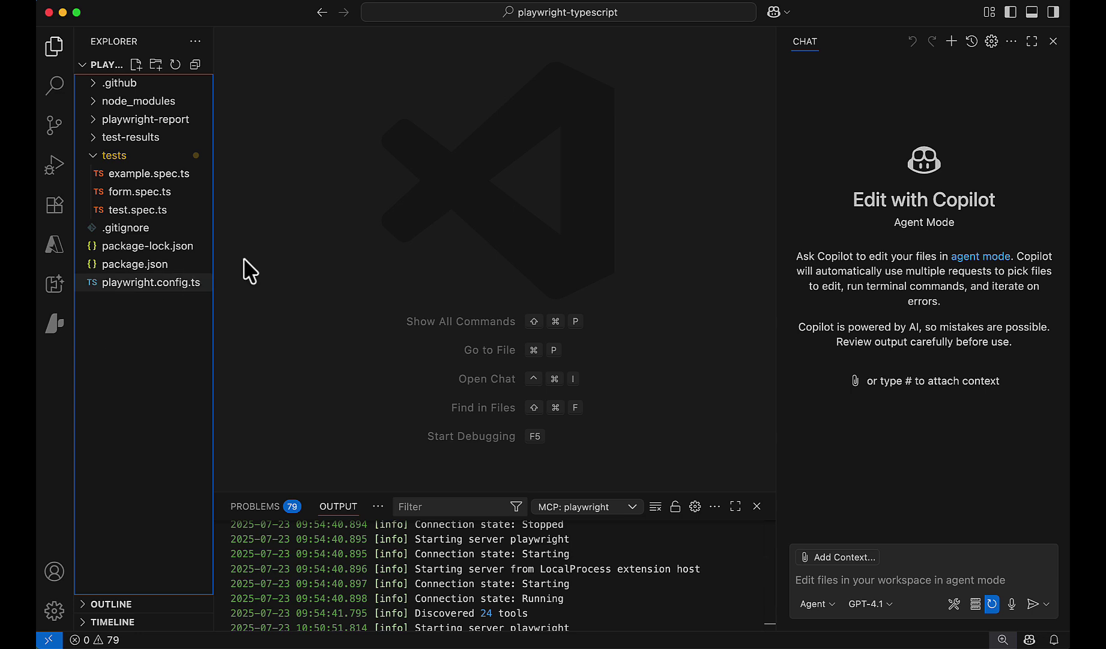
- Abandon a new prompt file and expand .github/prompts to show createTests.prompt.md
{"action": "left_click", "coordinate": [992, 43]}
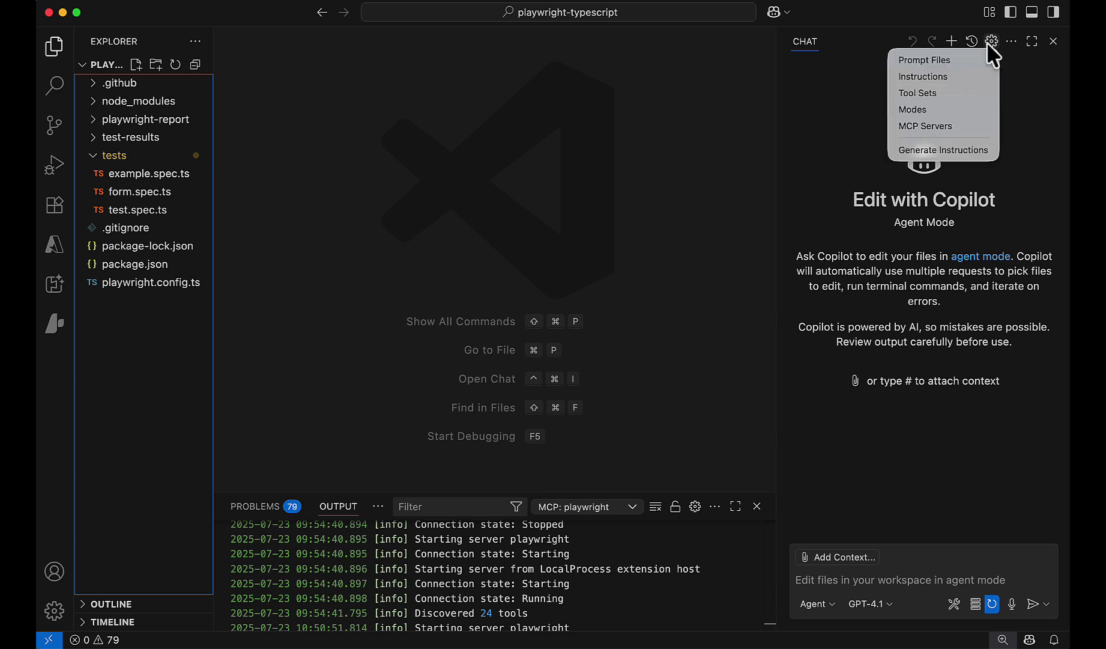
{"action": "left_click", "coordinate": [927, 65]}
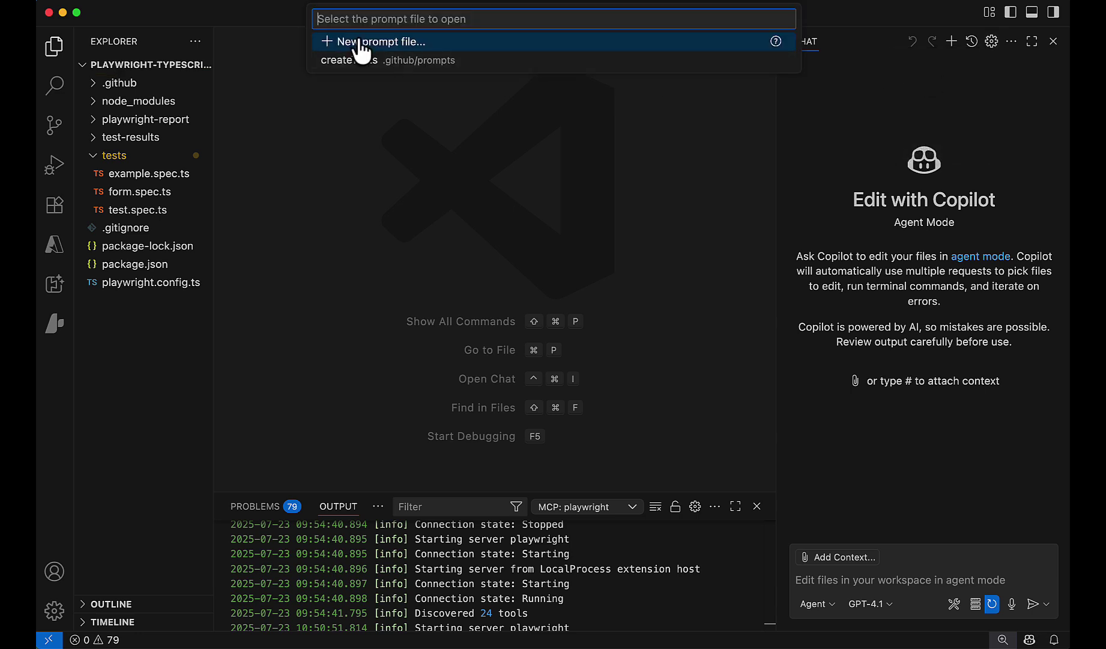
{"action": "left_click", "coordinate": [362, 43]}
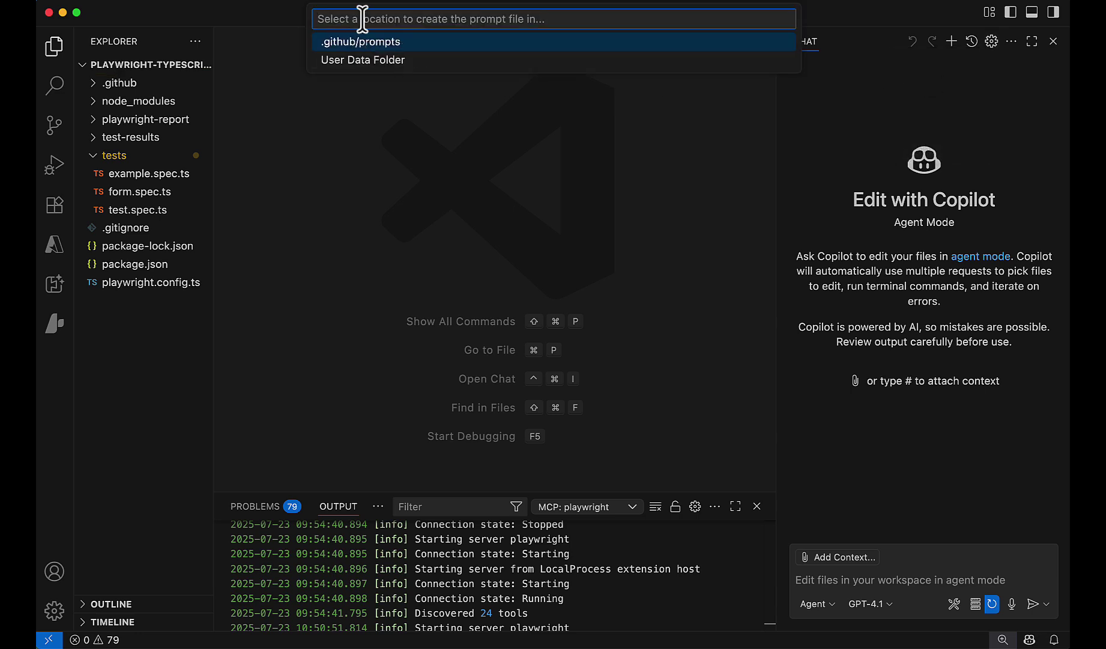
{"action": "type", "text": "testGeneratpr"}
{"action": "key", "text": "BackSpace"}
{"action": "key", "text": "BackSpace"}
{"action": "type", "text": "or"}
{"action": "key", "text": "Escape"}
{"action": "left_click", "coordinate": [96, 85]}
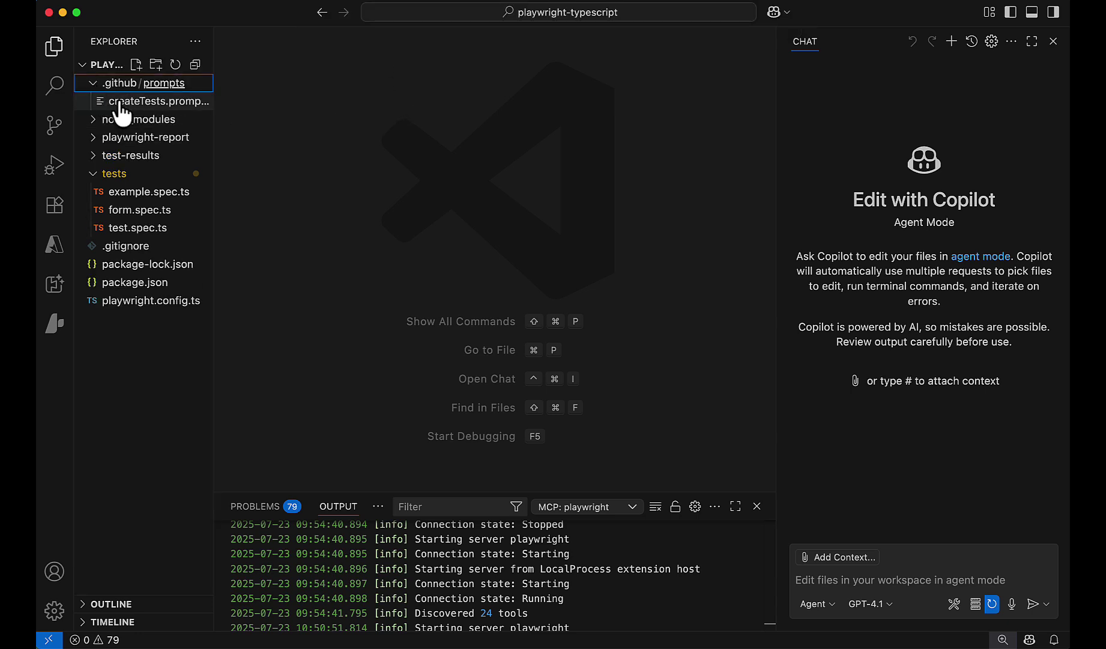
{"action": "left_click_drag", "start_coordinate": [215, 103], "coordinate": [297, 105]}
{"action": "left_click", "coordinate": [207, 102]}
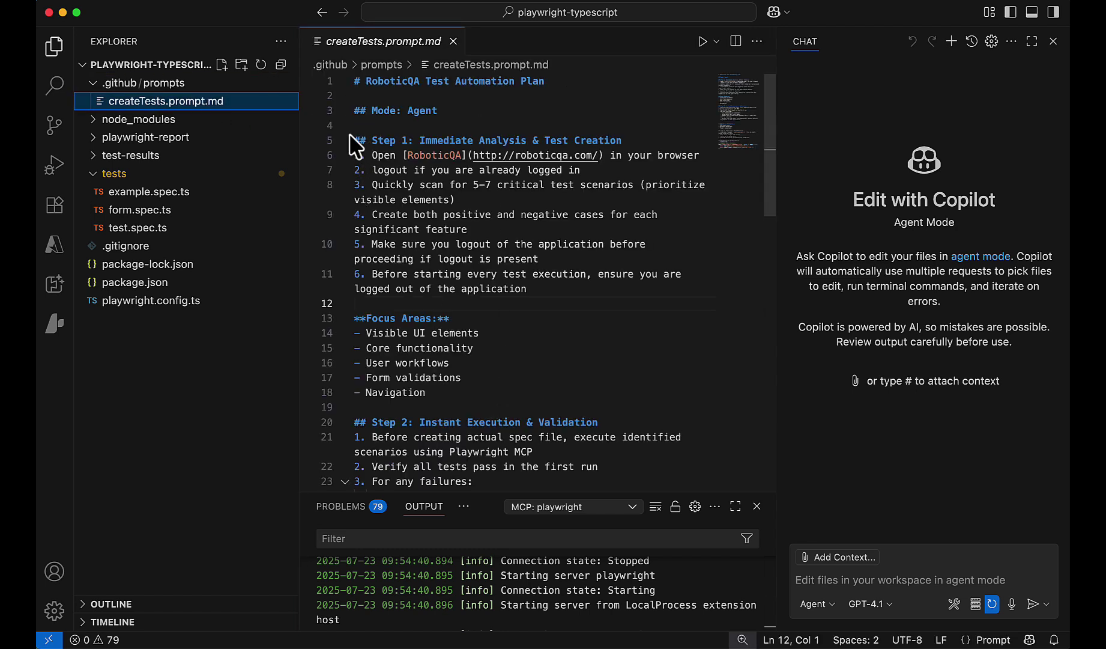
{"action": "left_click_drag", "start_coordinate": [366, 111], "coordinate": [440, 110]}
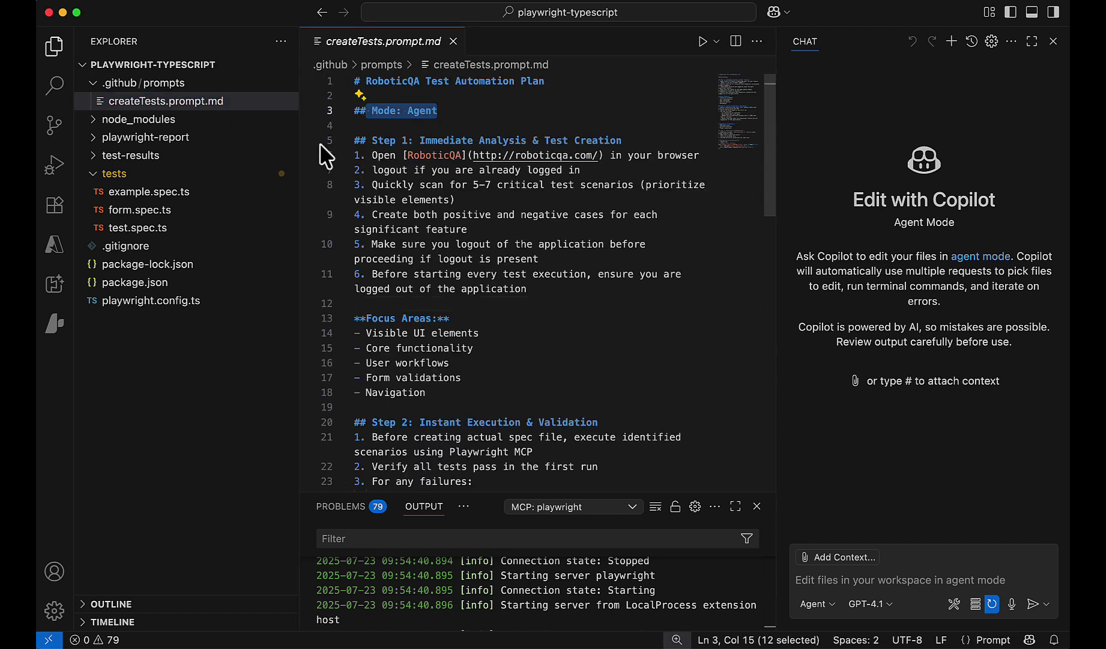
{"action": "left_click_drag", "start_coordinate": [355, 138], "coordinate": [510, 399]}
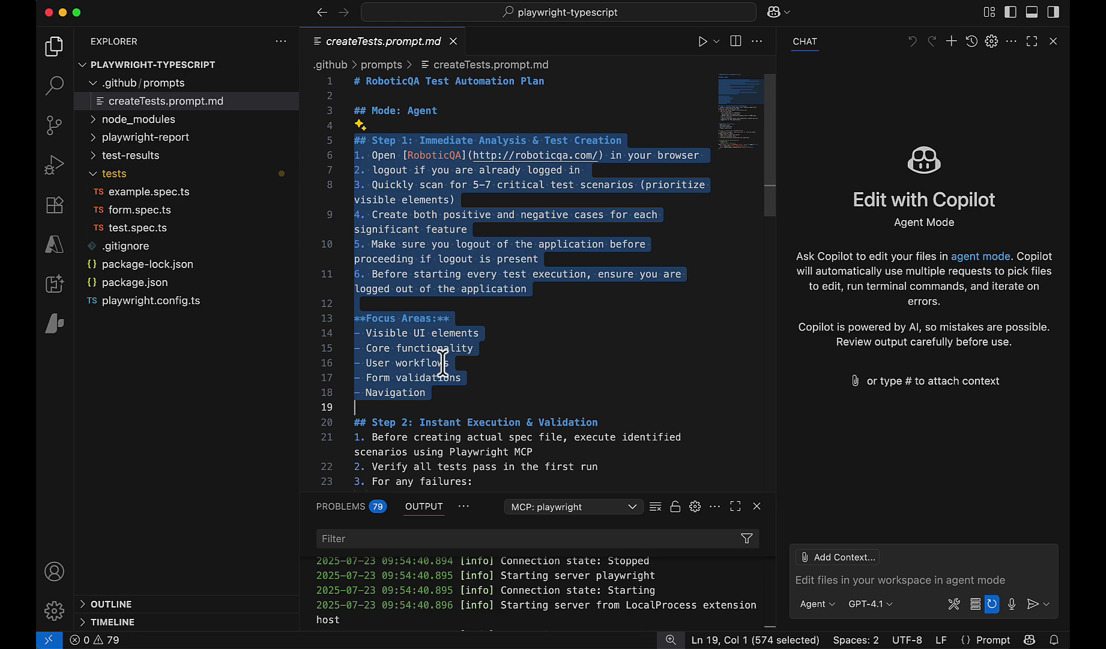
{"action": "scroll", "coordinate": [435, 266], "scroll_direction": "down", "scroll_amount": 3}
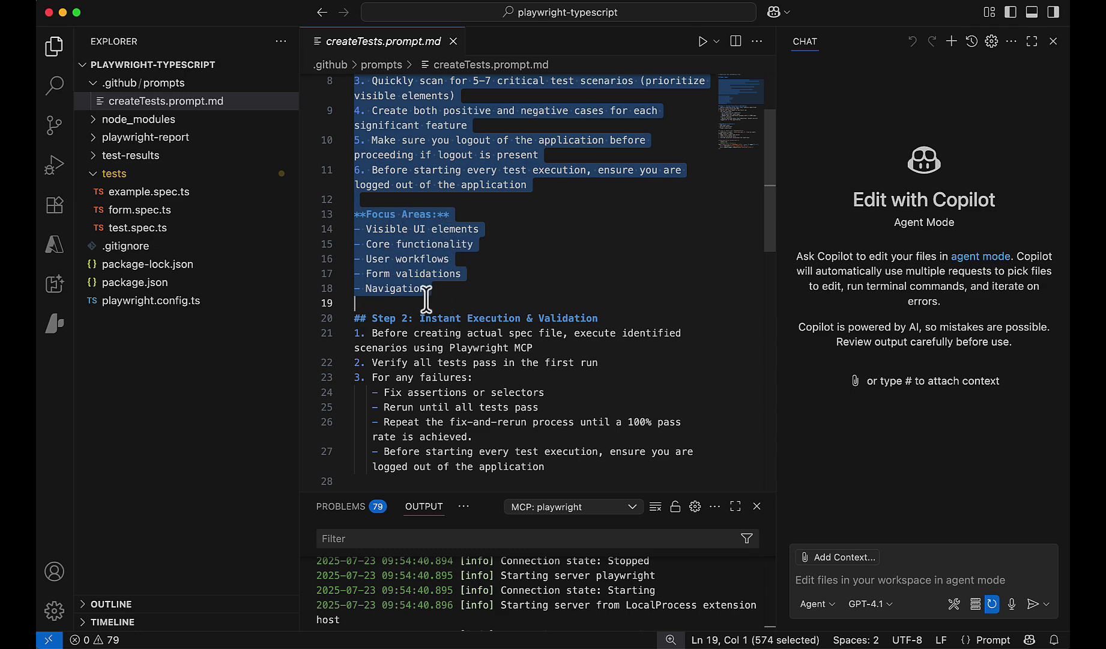
{"action": "scroll", "coordinate": [432, 332], "scroll_direction": "down", "scroll_amount": 3}
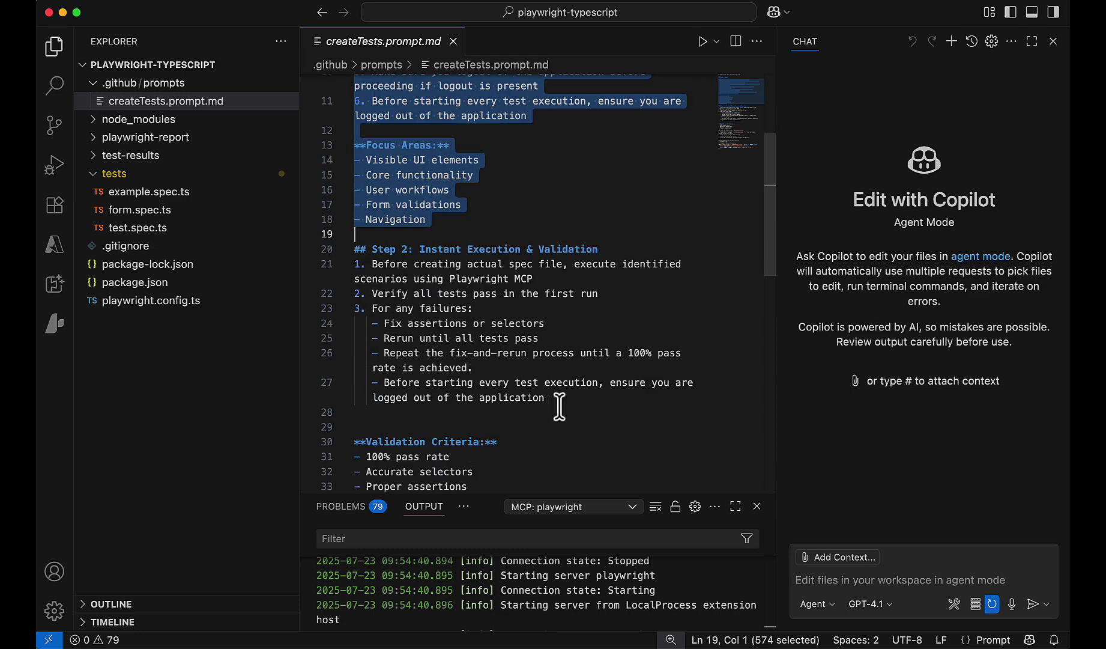
{"action": "left_click_drag", "start_coordinate": [552, 398], "coordinate": [458, 308]}
{"action": "left_click", "coordinate": [356, 249], "text": "shift"}
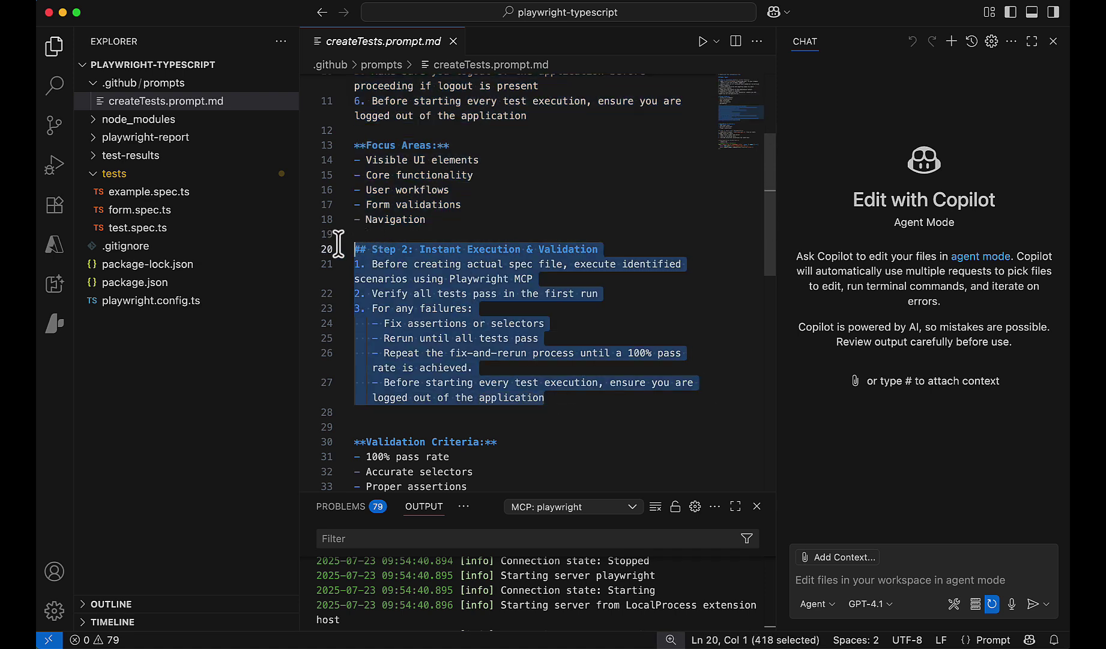
{"action": "left_click", "coordinate": [445, 304]}
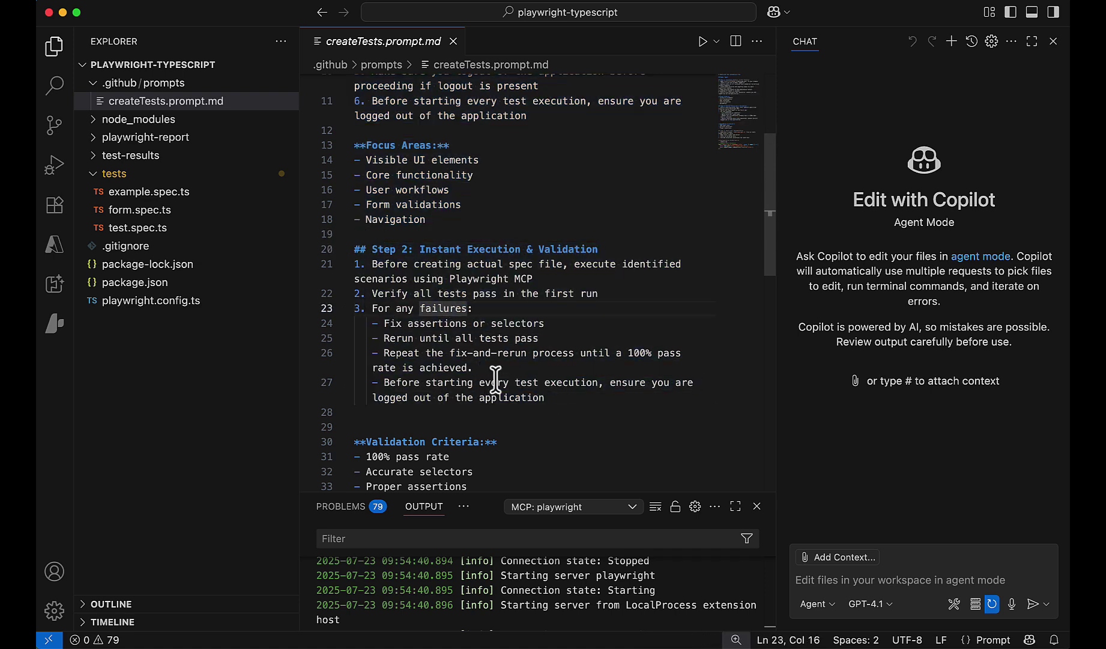
{"action": "scroll", "coordinate": [514, 363], "scroll_direction": "down", "scroll_amount": 4}
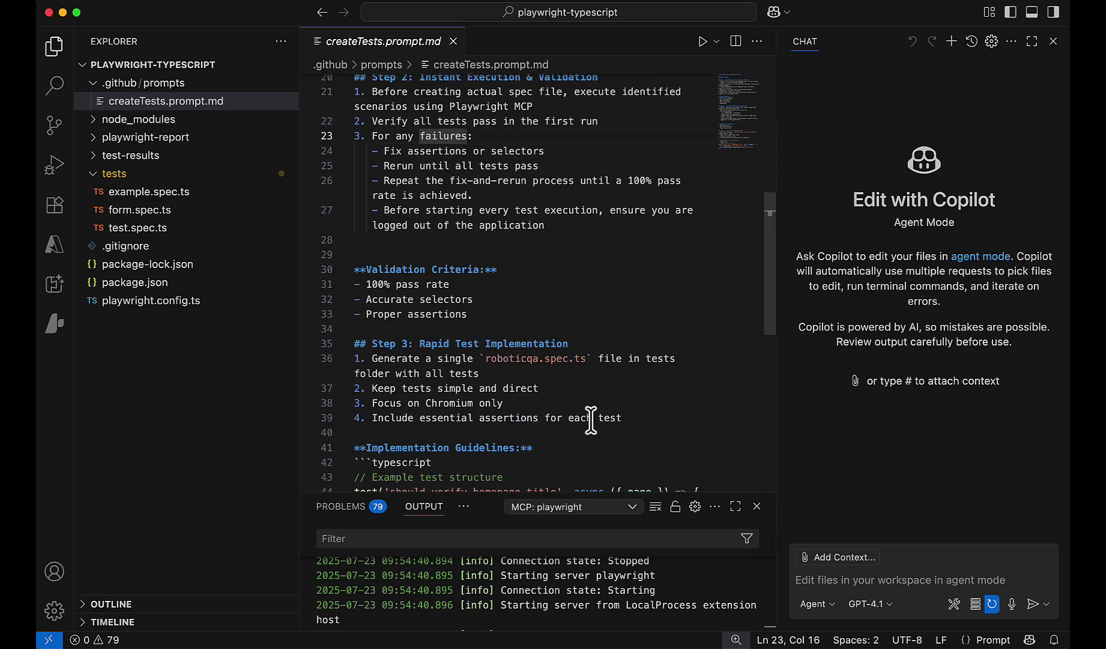
{"action": "left_click_drag", "start_coordinate": [657, 418], "coordinate": [359, 328]}
{"action": "left_click", "coordinate": [488, 371]}
{"action": "left_click_drag", "start_coordinate": [485, 358], "coordinate": [587, 358]}
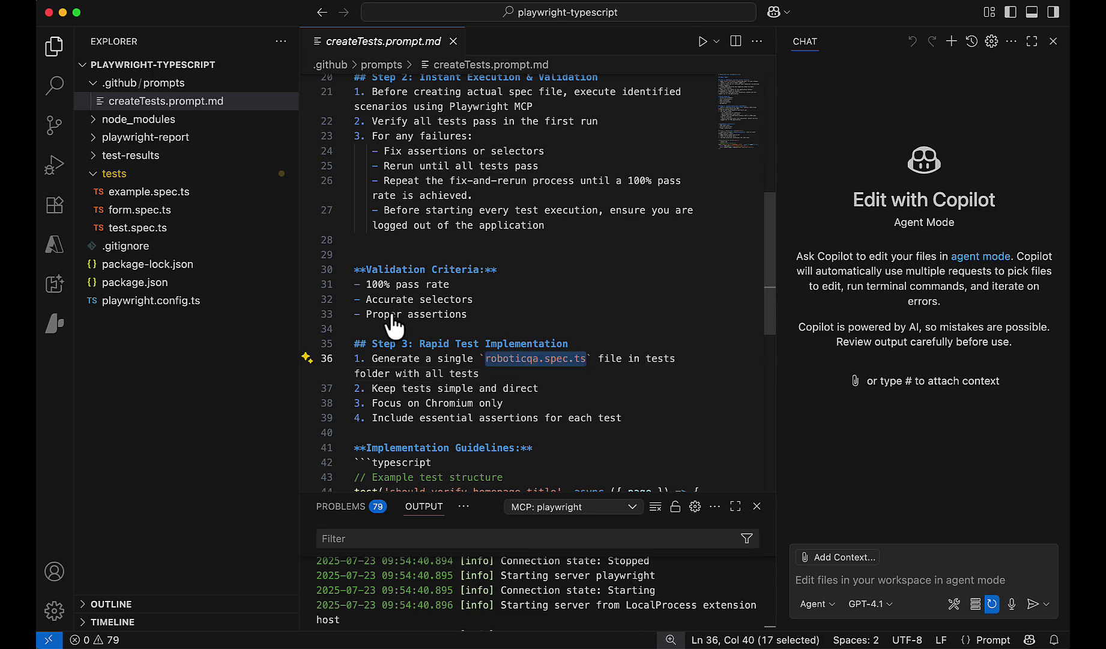
{"action": "left_click", "coordinate": [637, 372]}
{"action": "scroll", "coordinate": [548, 390], "scroll_direction": "down", "scroll_amount": 2}
{"action": "scroll", "coordinate": [539, 399], "scroll_direction": "down", "scroll_amount": 3}
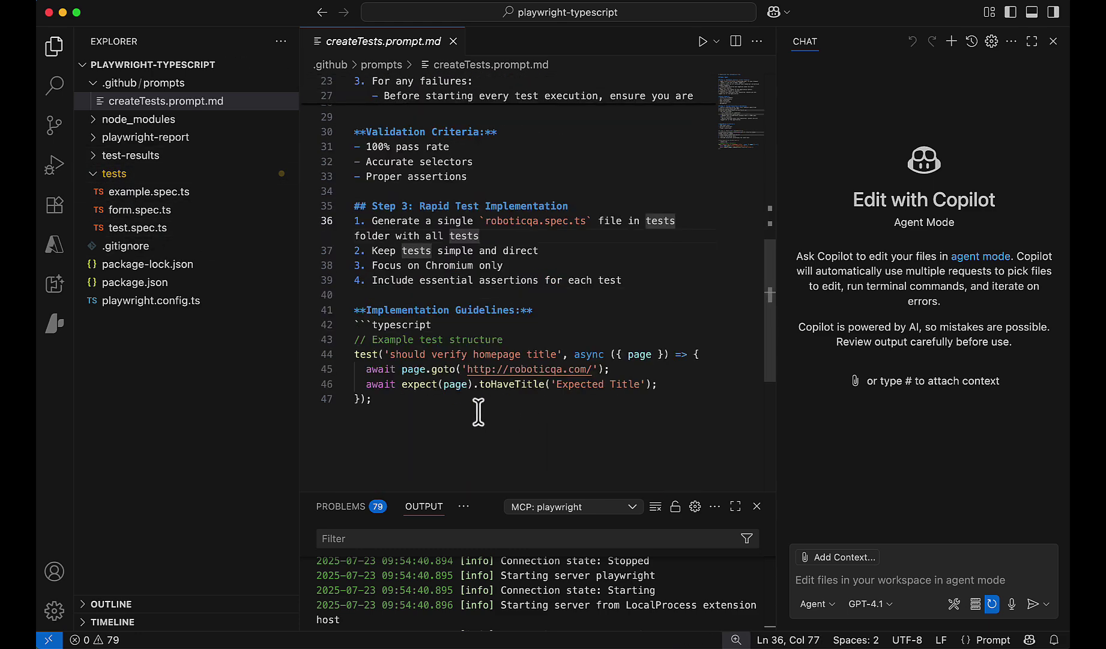
{"action": "scroll", "coordinate": [478, 411], "scroll_direction": "up", "scroll_amount": 5}
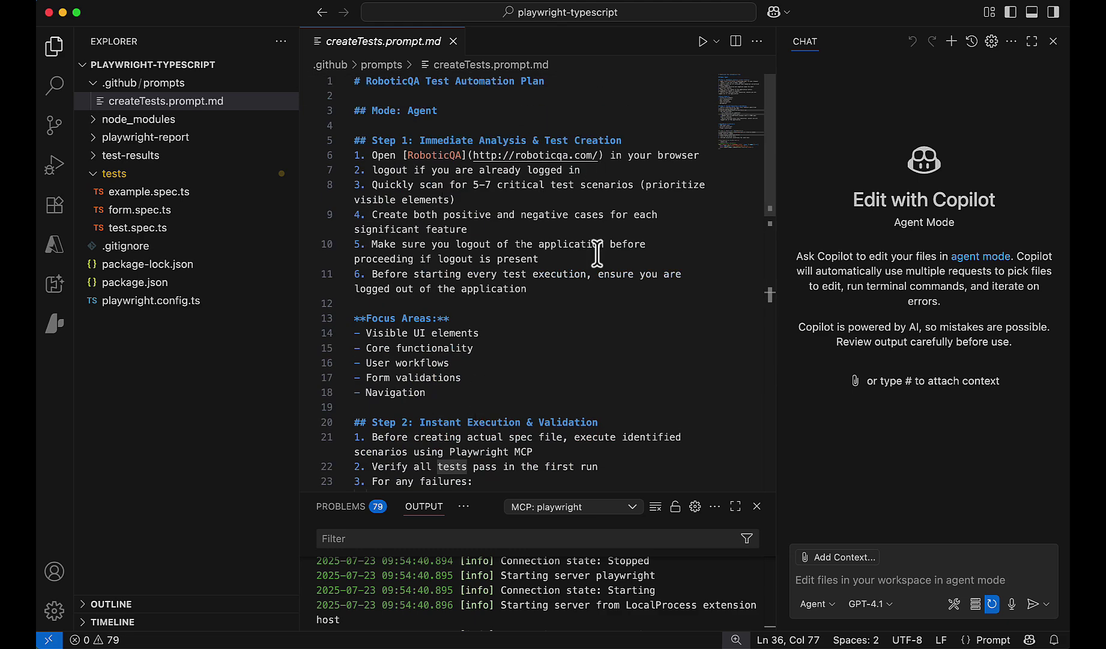
{"action": "left_click", "coordinate": [819, 604]}
{"action": "left_click", "coordinate": [841, 523]}
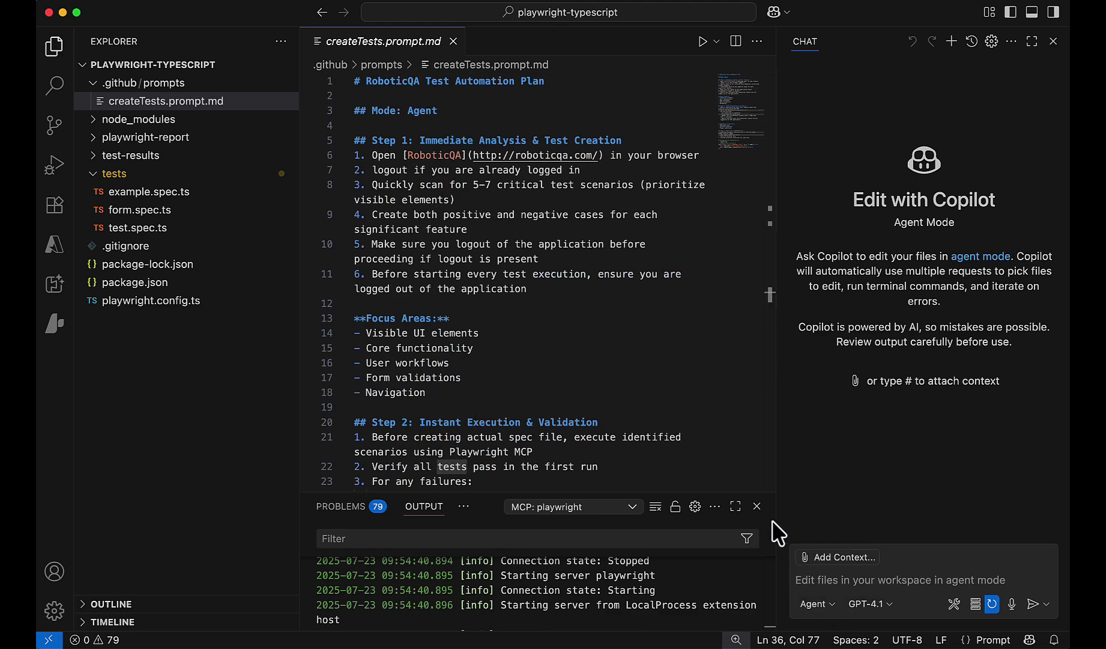
{"action": "left_click", "coordinate": [501, 564]}
{"action": "double_click", "coordinate": [423, 110]}
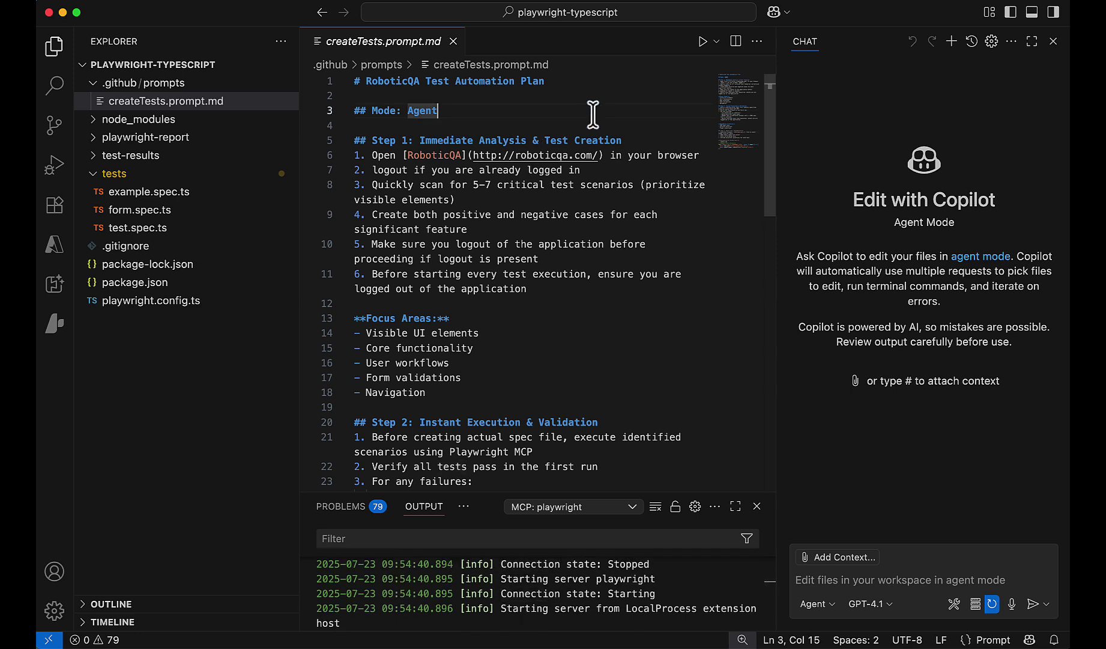
- Run createTests.prompt.md so Copilot Agent checks the RoboticQA scenarios through Playwright MCP
{"action": "left_click", "coordinate": [703, 41]}
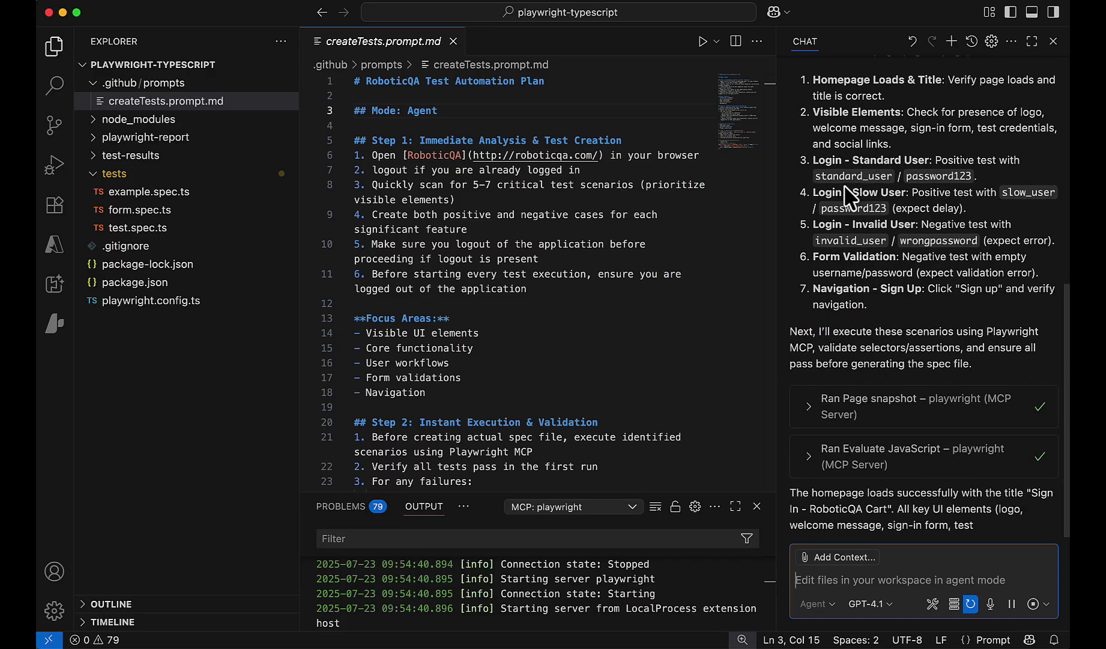
{"action": "scroll", "coordinate": [822, 200], "scroll_direction": "up", "scroll_amount": 3}
{"action": "scroll", "coordinate": [837, 200], "scroll_direction": "up", "scroll_amount": 5}
{"action": "scroll", "coordinate": [858, 363], "scroll_direction": "down", "scroll_amount": 2}
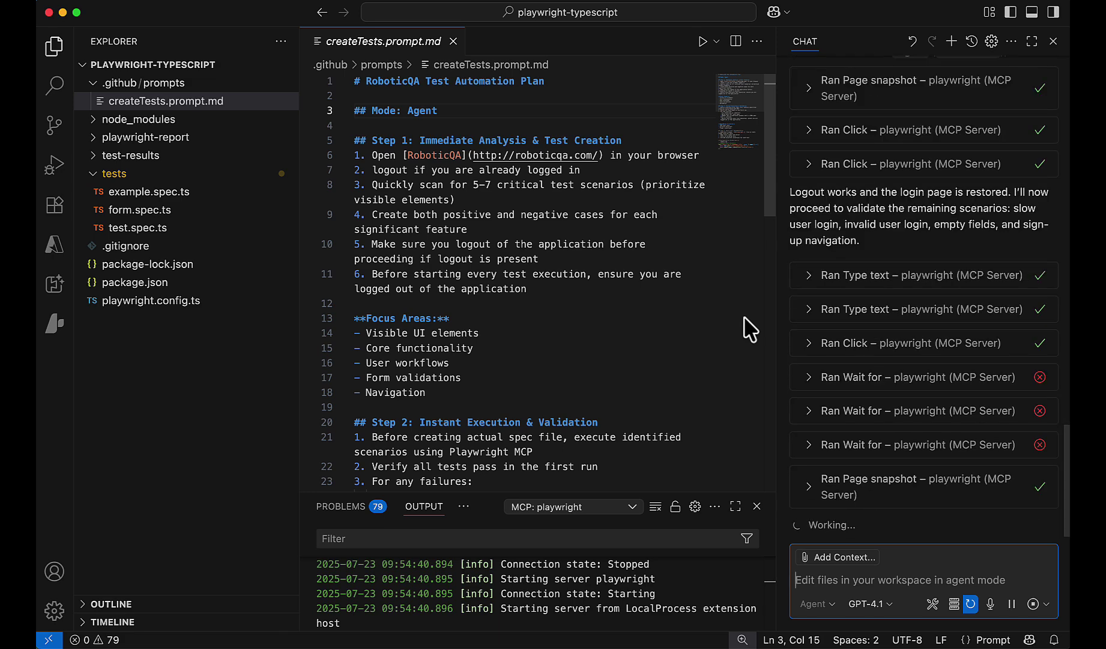
{"action": "scroll", "coordinate": [494, 358], "scroll_direction": "down", "scroll_amount": 1}
{"action": "scroll", "coordinate": [494, 355], "scroll_direction": "down", "scroll_amount": 2}
{"action": "scroll", "coordinate": [416, 310], "scroll_direction": "down", "scroll_amount": 3}
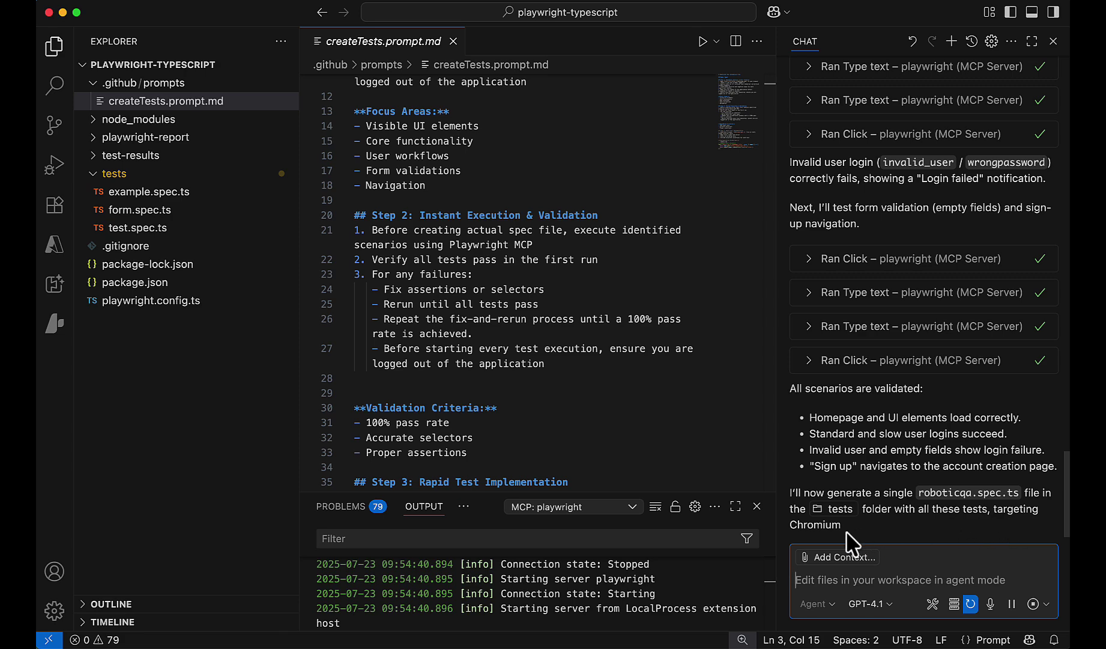
{"action": "scroll", "coordinate": [597, 425], "scroll_direction": "down", "scroll_amount": 4}
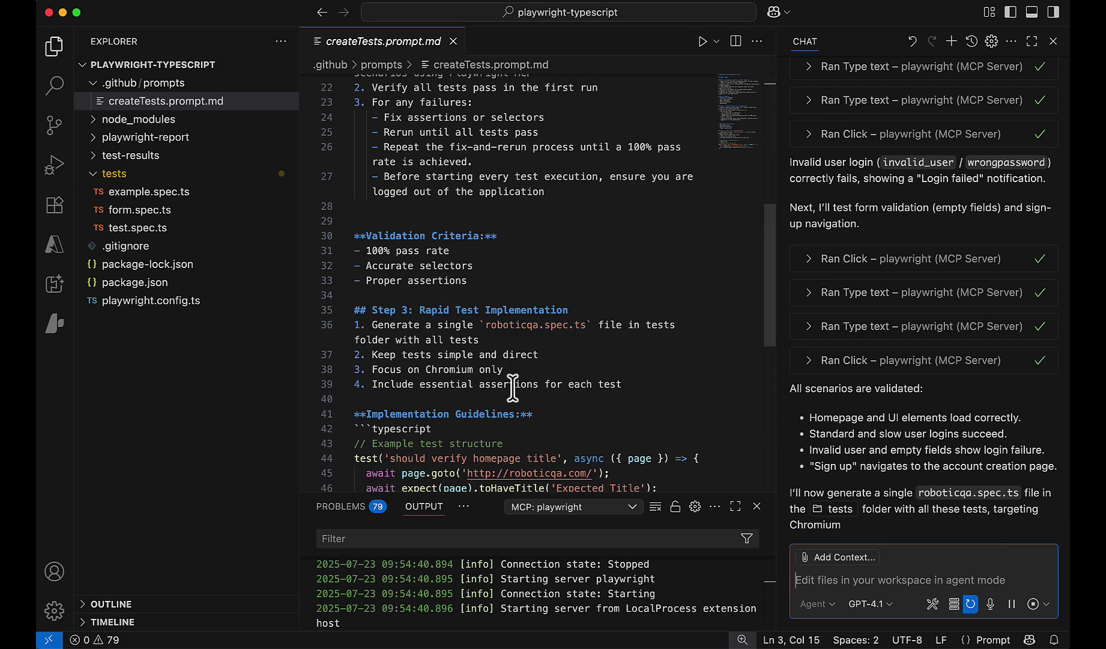
- Compare the prompt with the generated roboticqa.spec.ts, then keep the spec file
{"action": "left_click_drag", "start_coordinate": [503, 370], "coordinate": [371, 368]}
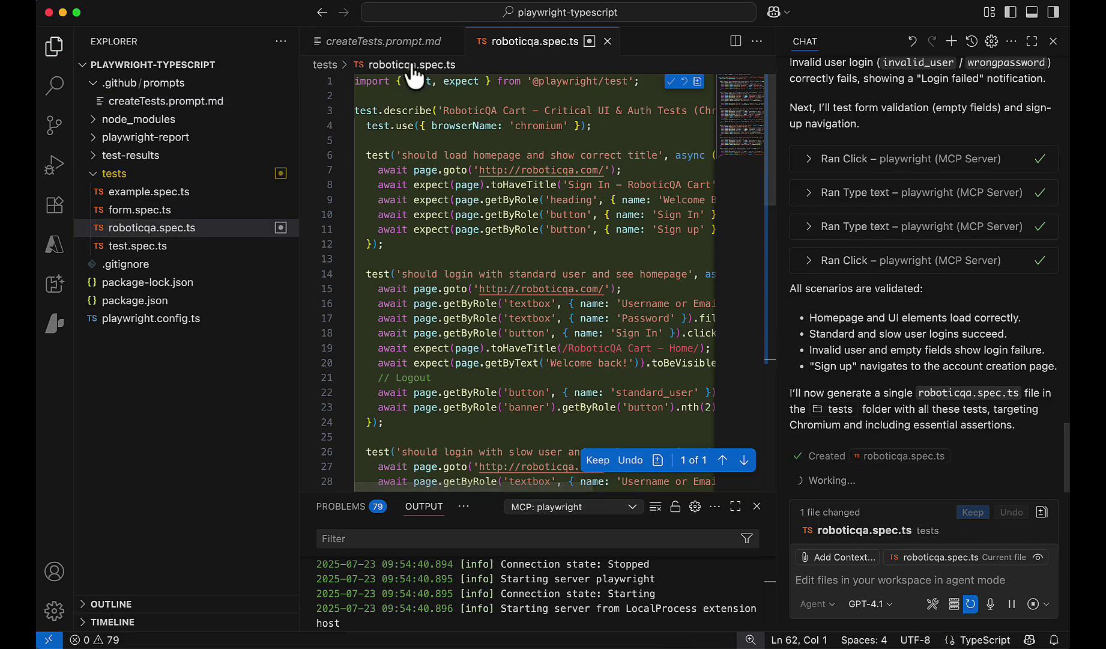
{"action": "left_click", "coordinate": [404, 41]}
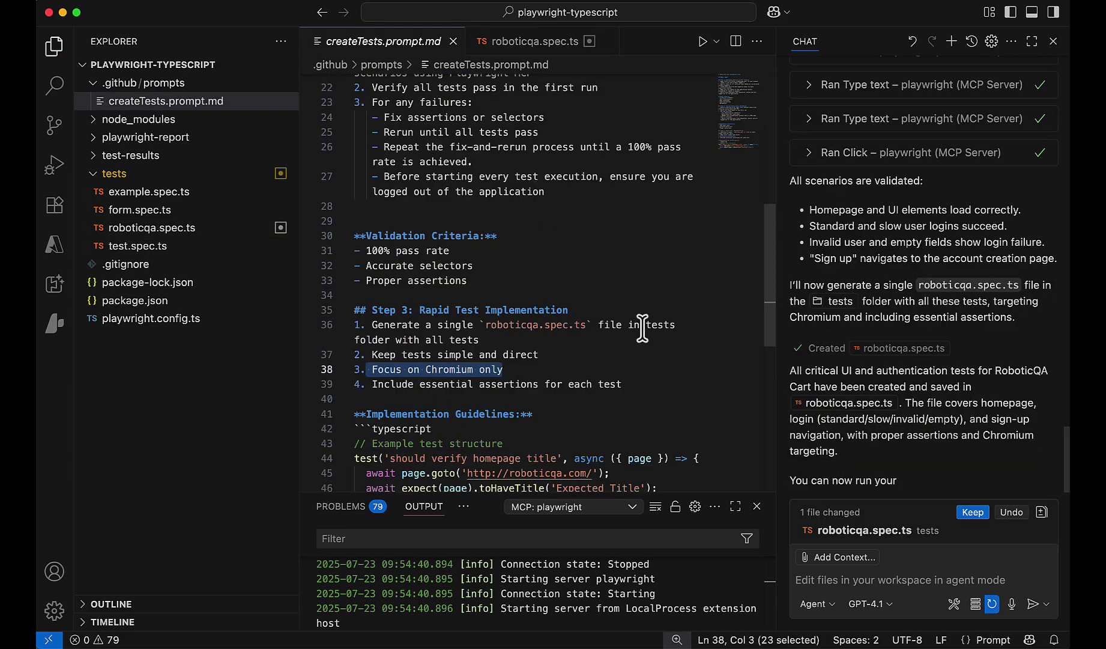
{"action": "double_click", "coordinate": [668, 327]}
{"action": "left_click", "coordinate": [510, 42]}
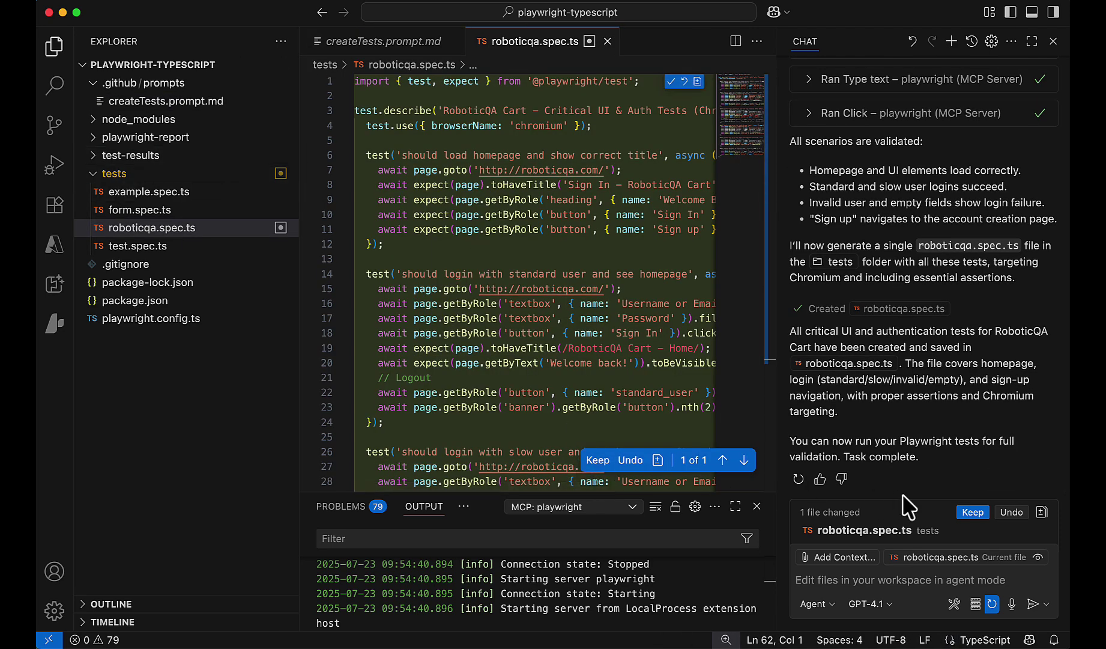
{"action": "left_click", "coordinate": [972, 512]}
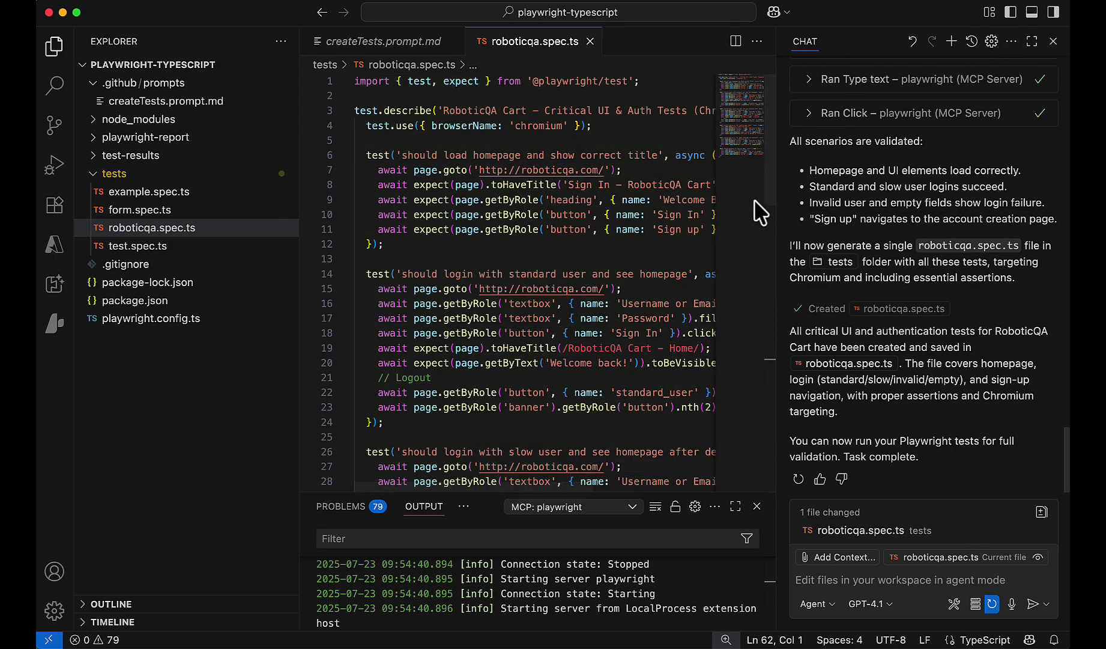
- Hide the chat and review roboticqa.spec.ts's describe block, chromium setting and homepage assertions
{"action": "left_click_drag", "start_coordinate": [776, 208], "coordinate": [1047, 227]}
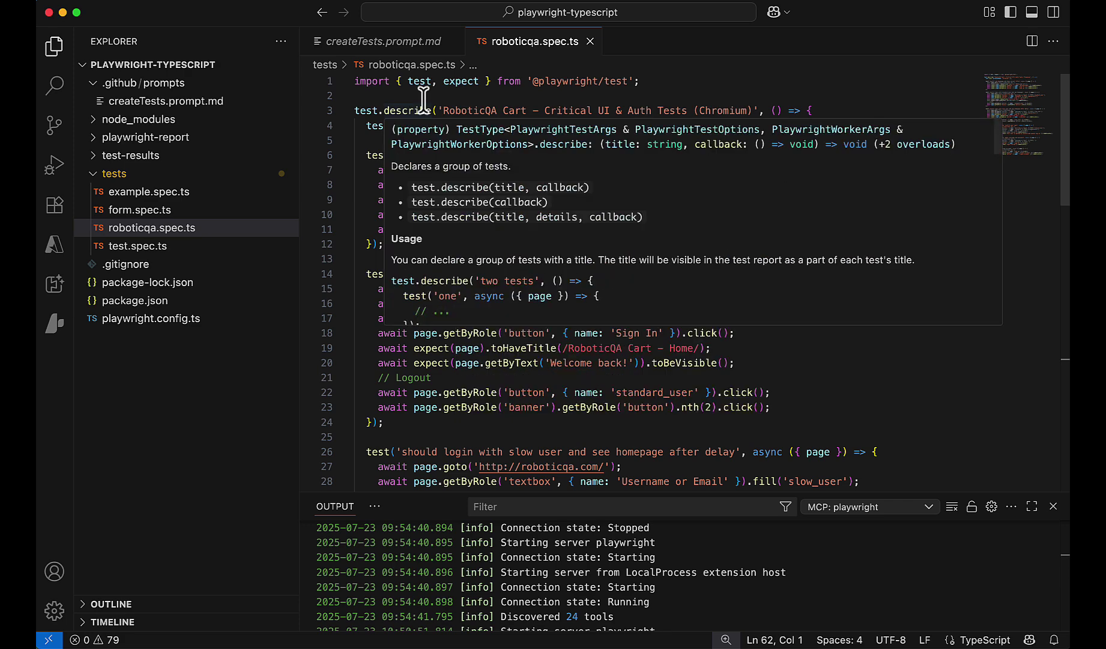
{"action": "scroll", "coordinate": [553, 356], "scroll_direction": "down", "scroll_amount": 10}
{"action": "scroll", "coordinate": [553, 356], "scroll_direction": "up", "scroll_amount": 2}
{"action": "scroll", "coordinate": [554, 356], "scroll_direction": "up", "scroll_amount": 10}
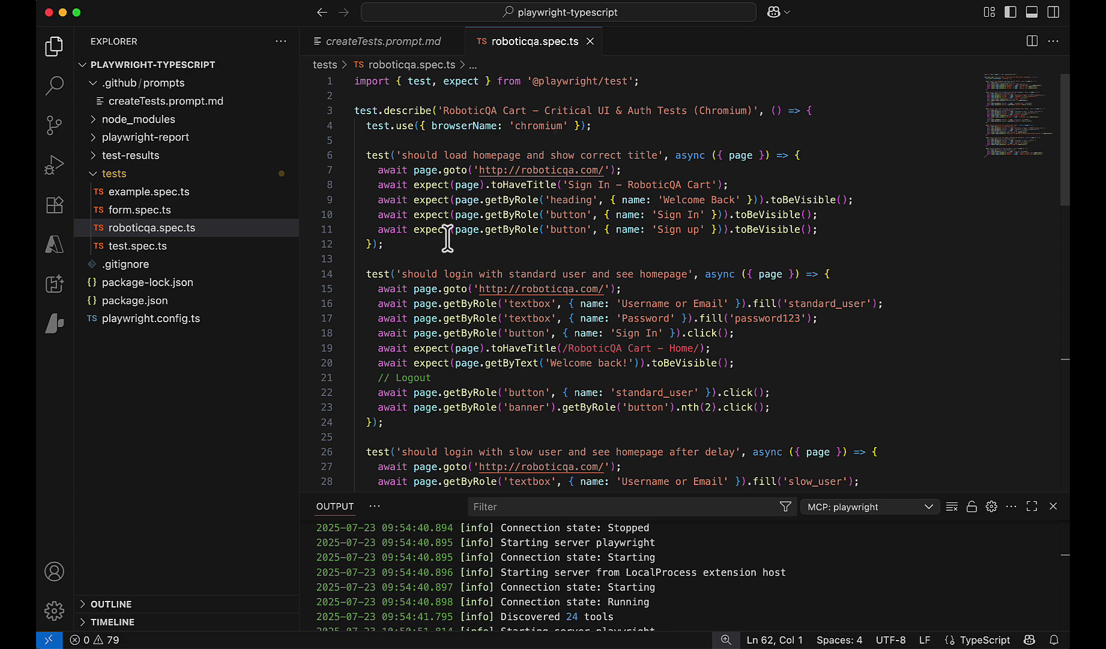
{"action": "left_click_drag", "start_coordinate": [420, 245], "coordinate": [341, 155]}
{"action": "left_click", "coordinate": [424, 141]}
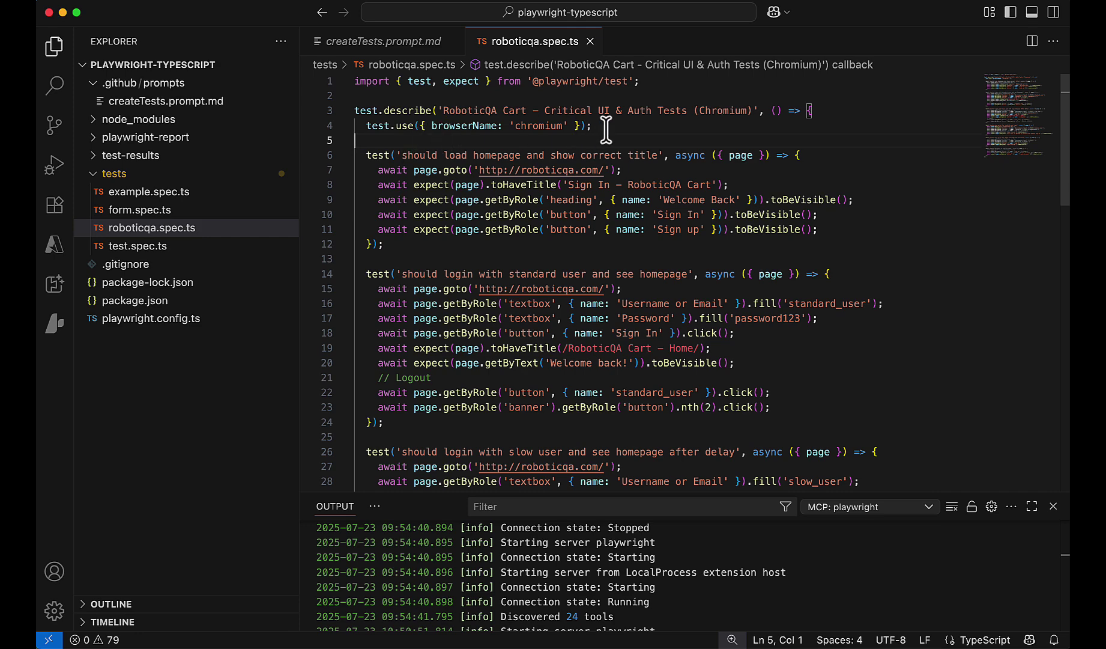
{"action": "double_click", "coordinate": [406, 112]}
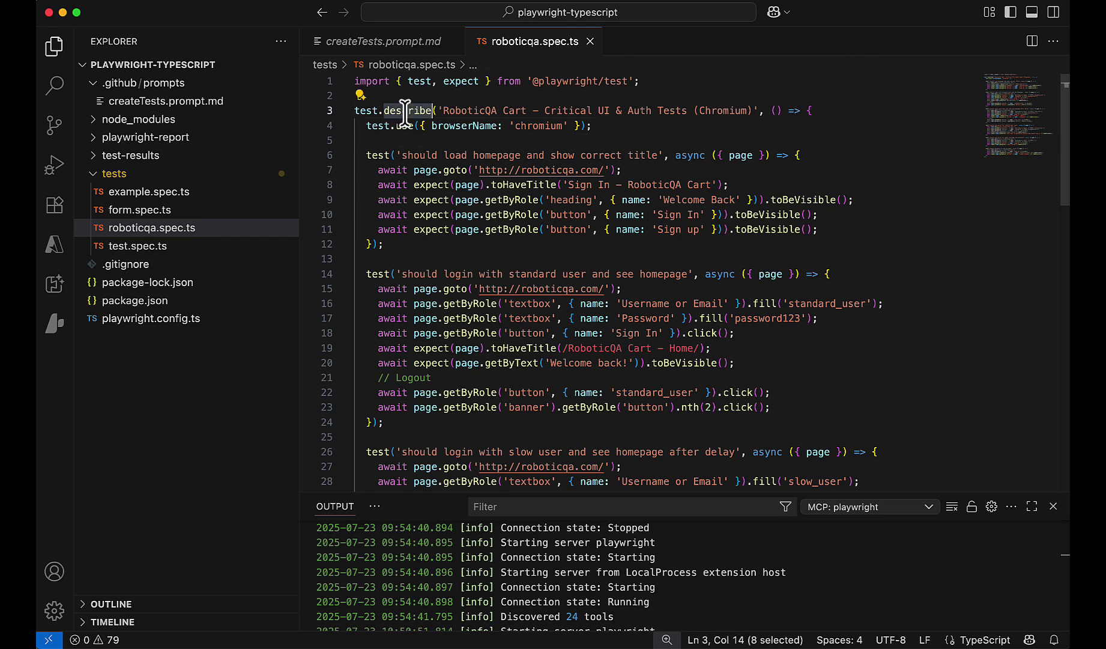
{"action": "left_click", "coordinate": [372, 126]}
{"action": "left_click_drag", "start_coordinate": [596, 127], "coordinate": [401, 128]}
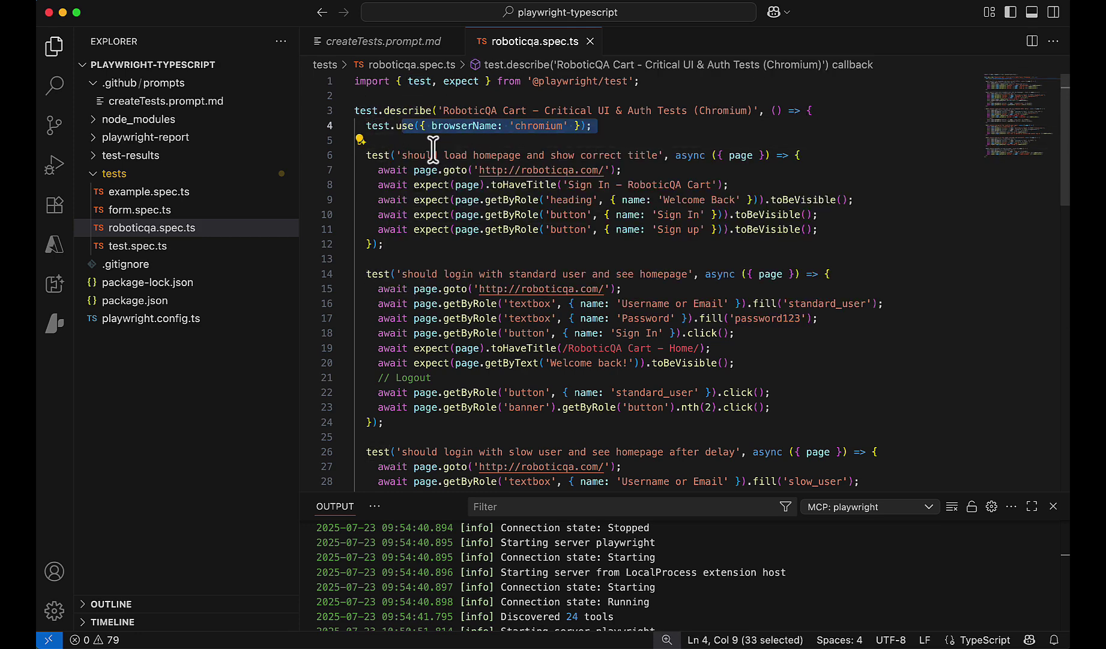
{"action": "left_click", "coordinate": [432, 153]}
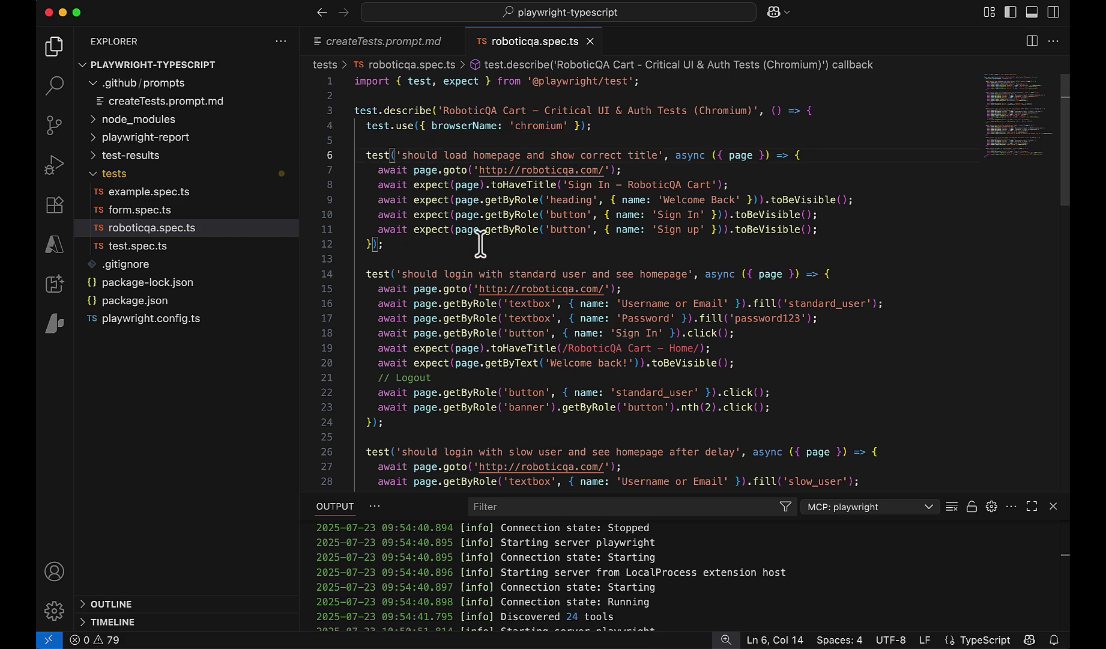
{"action": "left_click_drag", "start_coordinate": [481, 245], "coordinate": [384, 200]}
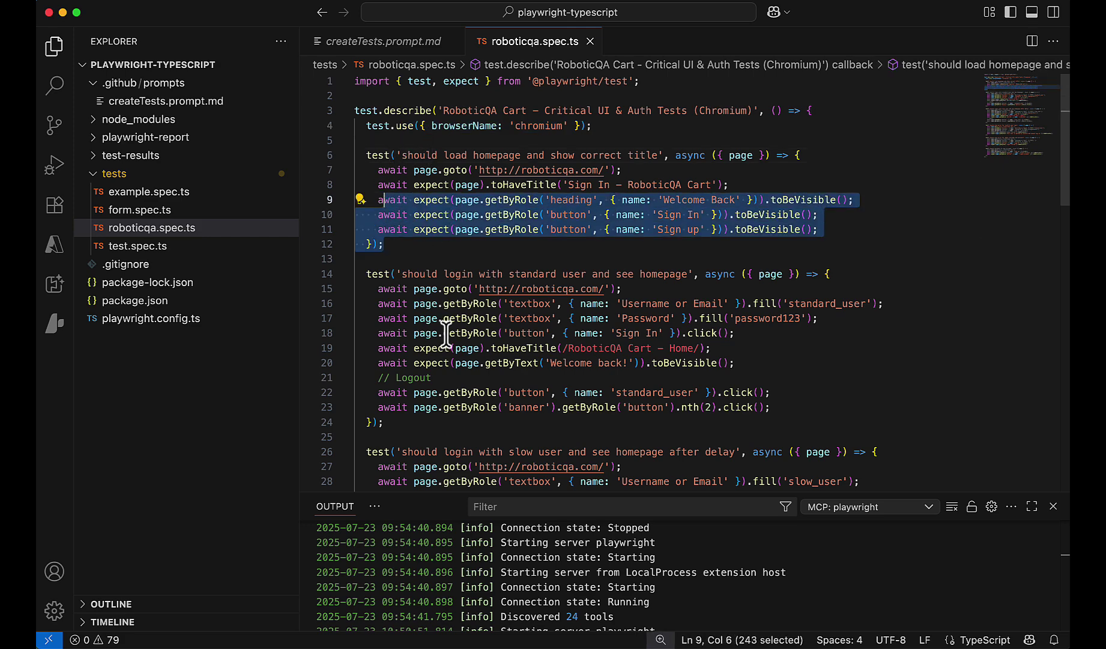
{"action": "left_click_drag", "start_coordinate": [446, 348], "coordinate": [389, 319]}
{"action": "scroll", "coordinate": [427, 403], "scroll_direction": "down", "scroll_amount": 3}
{"action": "scroll", "coordinate": [405, 302], "scroll_direction": "down", "scroll_amount": 4}
{"action": "left_click", "coordinate": [394, 284]}
{"action": "left_click_drag", "start_coordinate": [394, 285], "coordinate": [449, 285]}
{"action": "scroll", "coordinate": [441, 321], "scroll_direction": "down", "scroll_amount": 4}
{"action": "scroll", "coordinate": [443, 332], "scroll_direction": "down", "scroll_amount": 4}
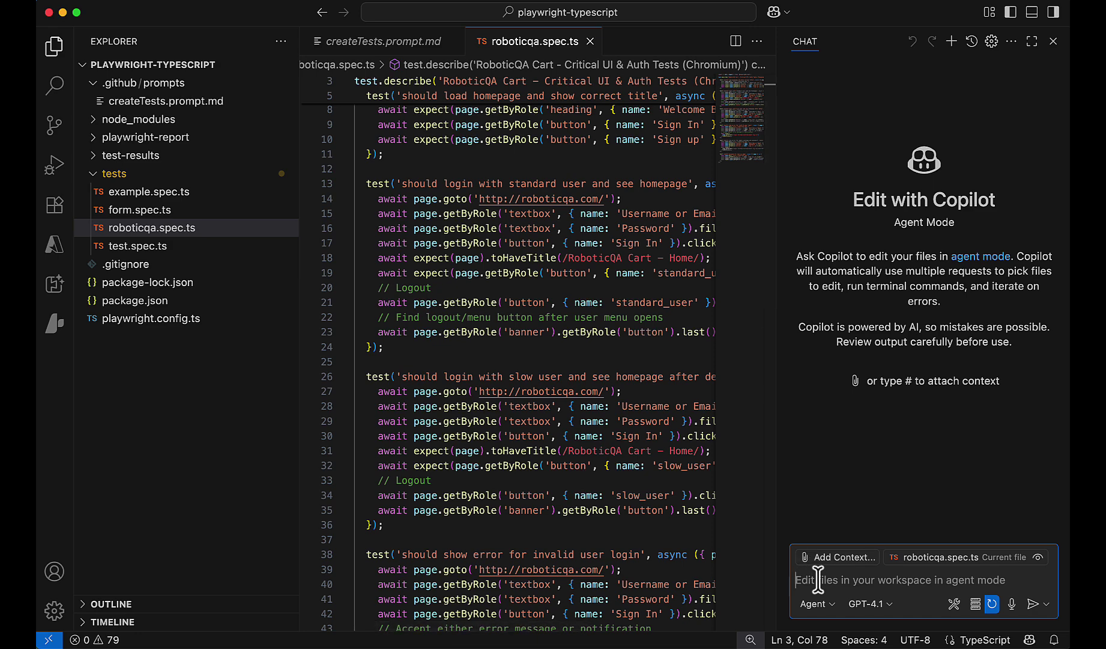
{"action": "type", "text": "Please create de"}
- Send Copilot the request 'Please create feature file for these scenarios'
{"action": "key", "text": "BackSpace"}
{"action": "key", "text": "BackSpace"}
{"action": "key", "text": "BackSpace"}
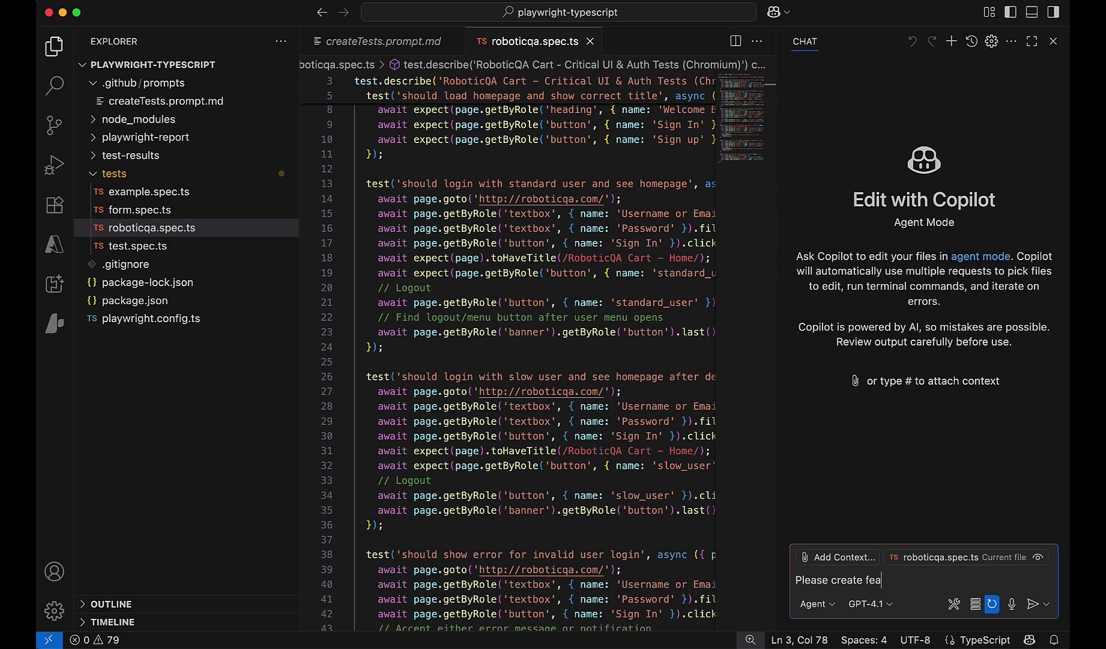
{"action": "type", "text": "ture file for t"}
{"action": "type", "text": "hese scenarios"}
{"action": "key", "text": "Return"}
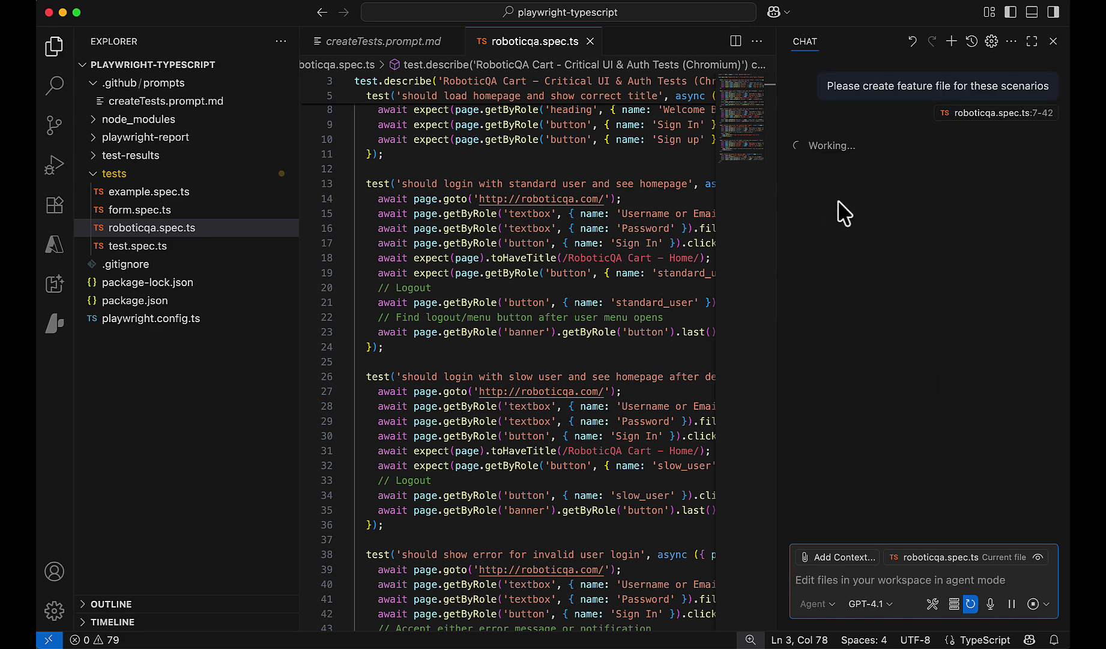
{"action": "scroll", "coordinate": [611, 298], "scroll_direction": "up", "scroll_amount": 2}
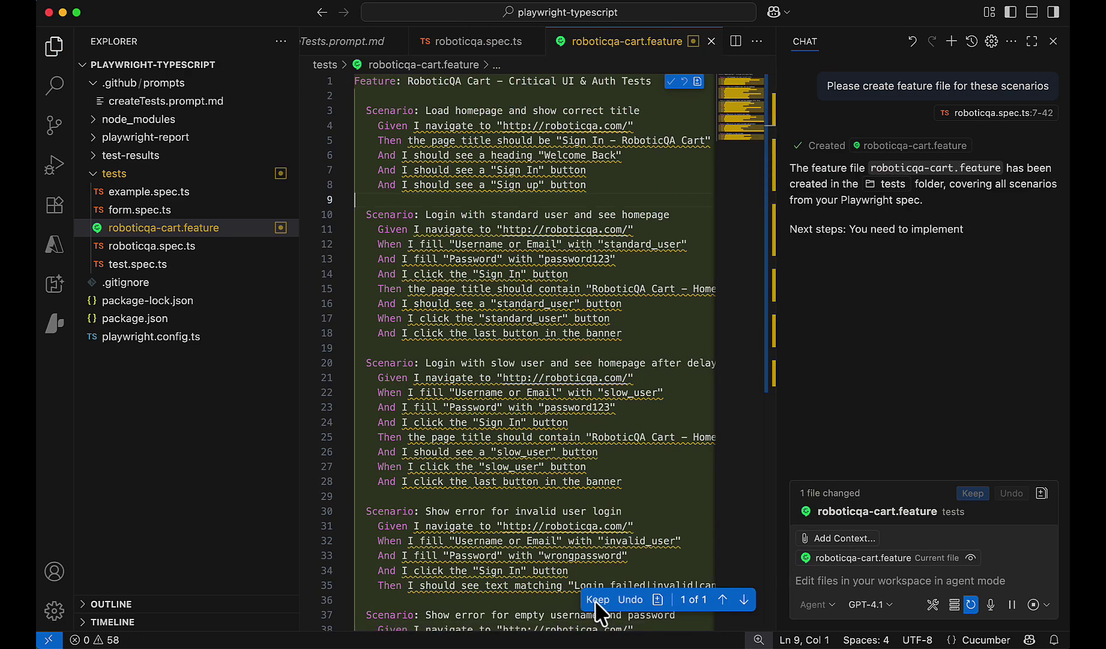
- Keep roboticqa-cart.feature and look over its Gherkin scenarios
{"action": "left_click", "coordinate": [973, 494]}
{"action": "left_click", "coordinate": [582, 377]}
{"action": "mouse_move", "coordinate": [358, 95]}
{"action": "left_mouse_down"}
{"action": "mouse_move", "coordinate": [460, 439]}
{"action": "mouse_move", "coordinate": [629, 572]}
{"action": "left_mouse_up"}
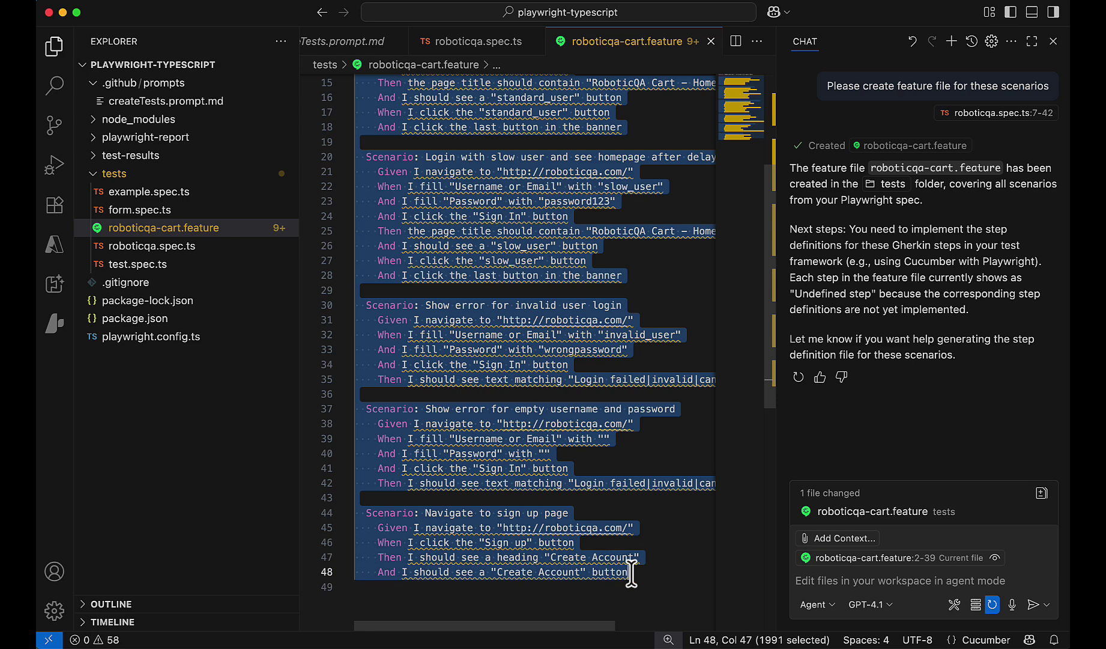
{"action": "left_click", "coordinate": [636, 251]}
{"action": "scroll", "coordinate": [636, 251], "scroll_direction": "up", "scroll_amount": 3}
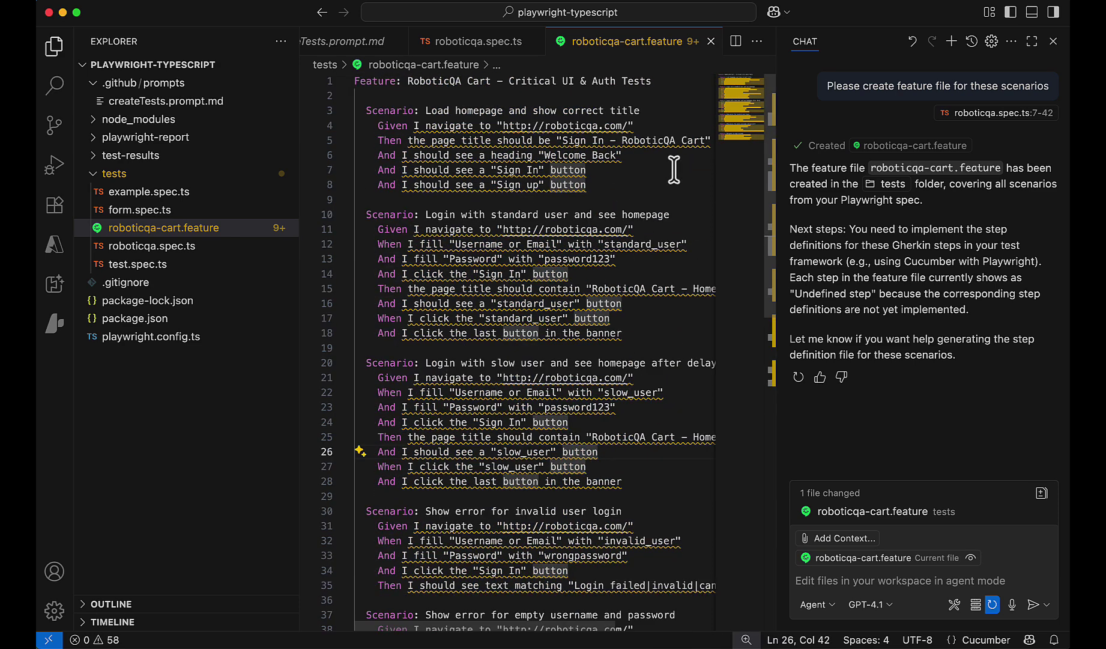